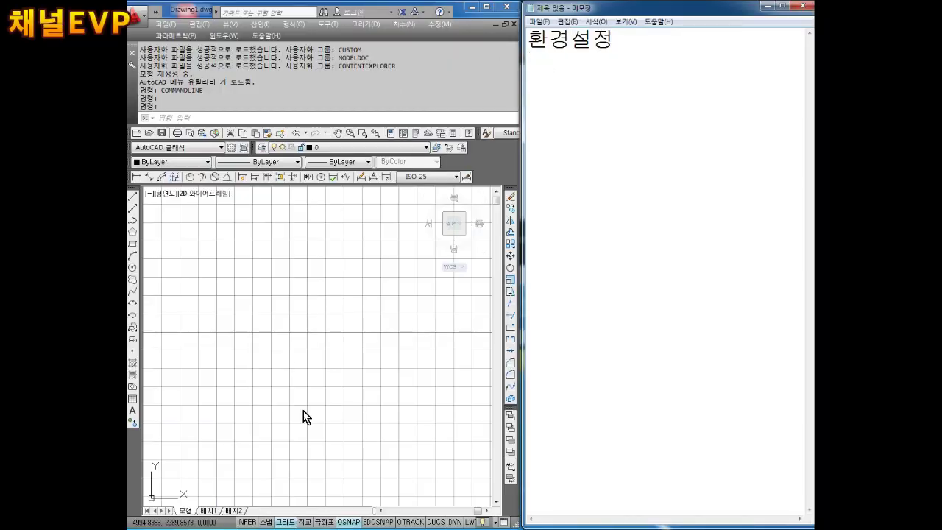
# Turn off the drawing grid so the AutoCAD drawing area is plain white.
pyautogui.click(287, 523)
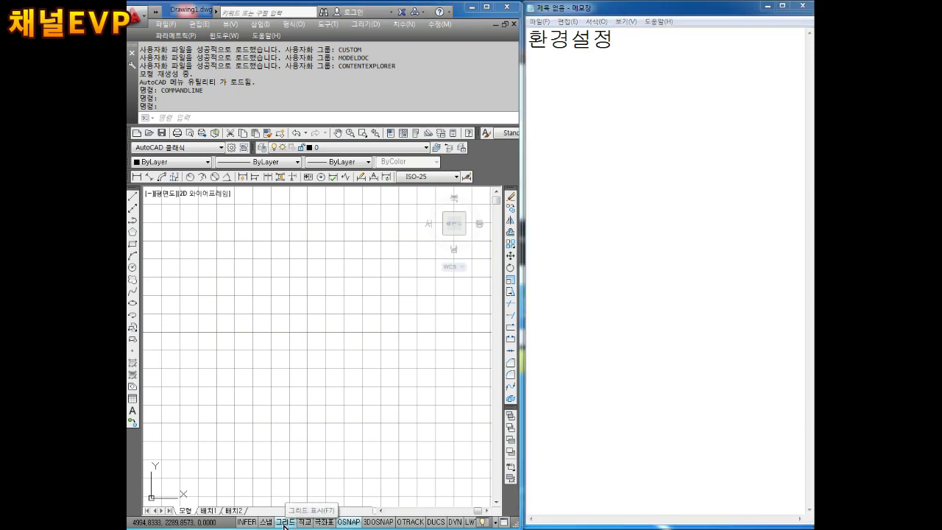
pyautogui.click(287, 523)
pyautogui.click(551, 78)
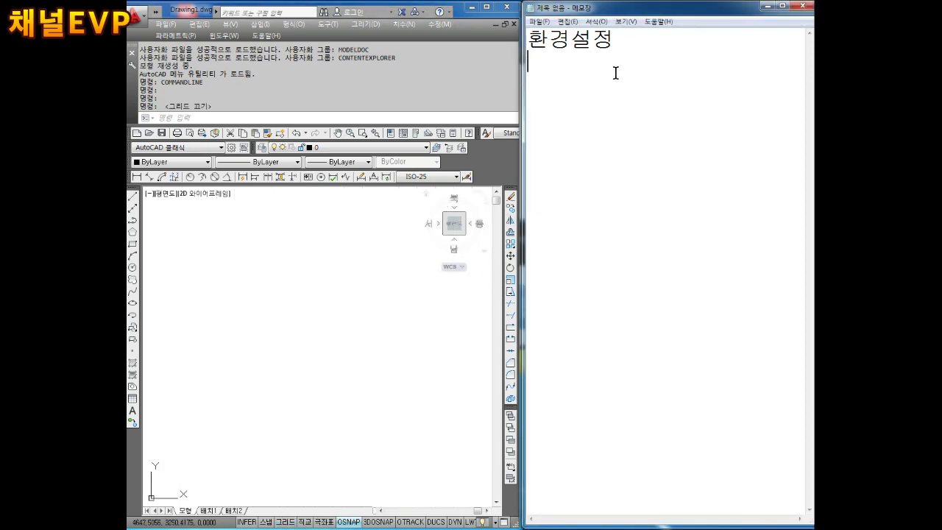
# Write 특성 and then 초록색, 0.5, LWT on separate lines of the memo.
pyautogui.write('특성')
pyautogui.press('Return')
pyautogui.write('초록새')
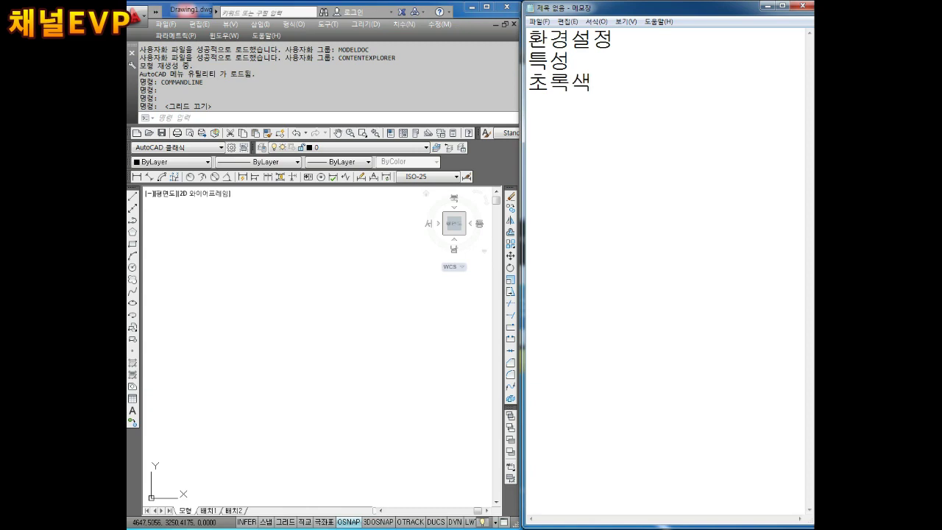
pyautogui.write('0.5,')
pyautogui.write('LWT')
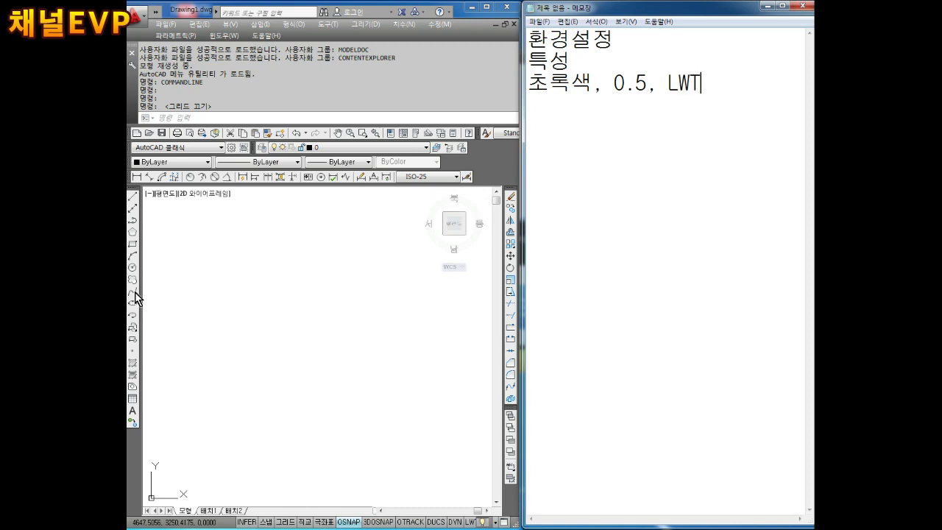
# Make green the current colour and 0.50 mm the lineweight, and turn on lineweight display.
pyautogui.click(355, 240)
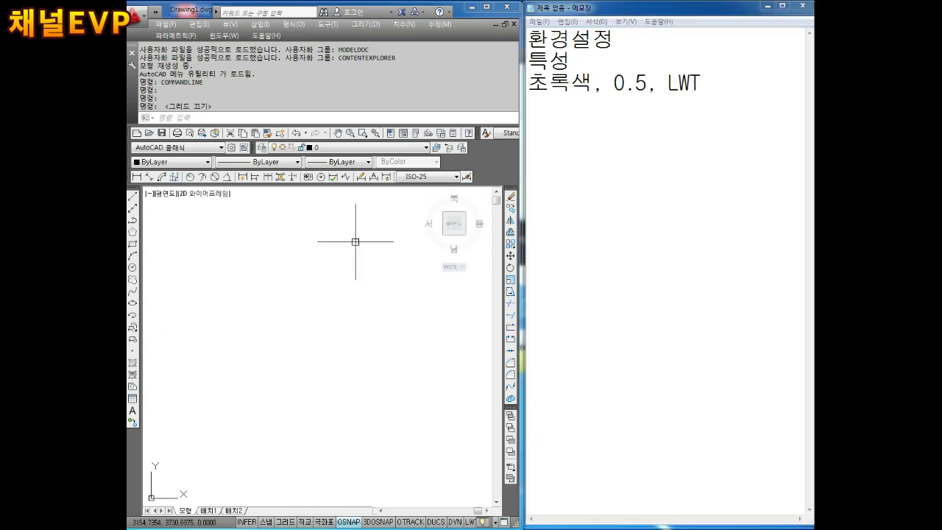
pyautogui.click(175, 163)
pyautogui.click(178, 205)
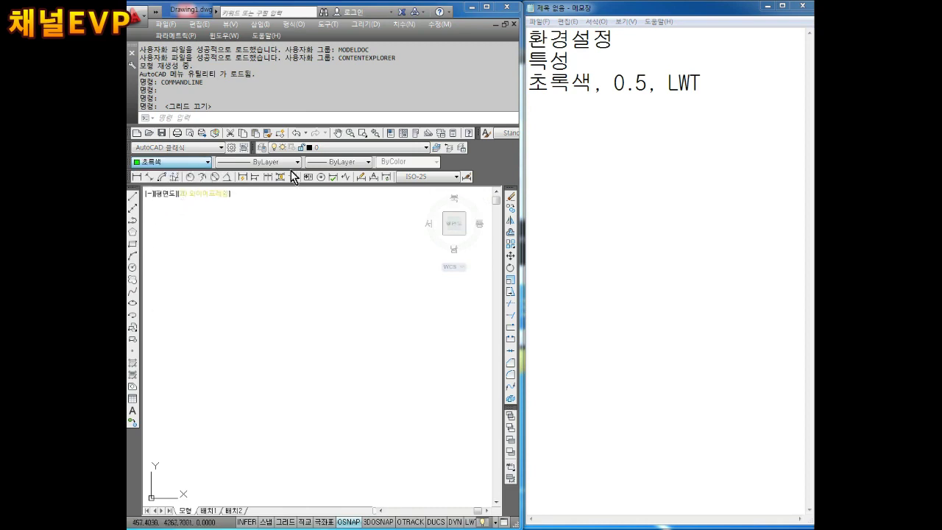
pyautogui.click(341, 162)
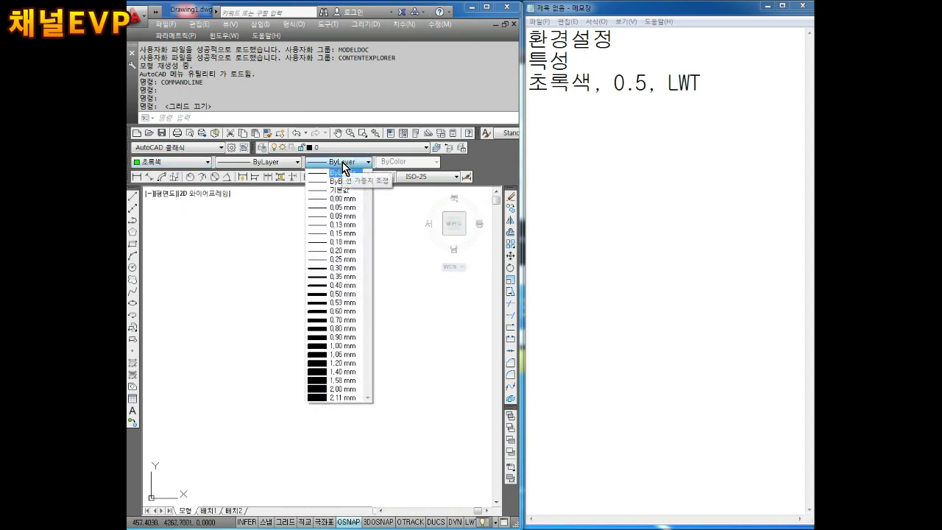
pyautogui.click(335, 294)
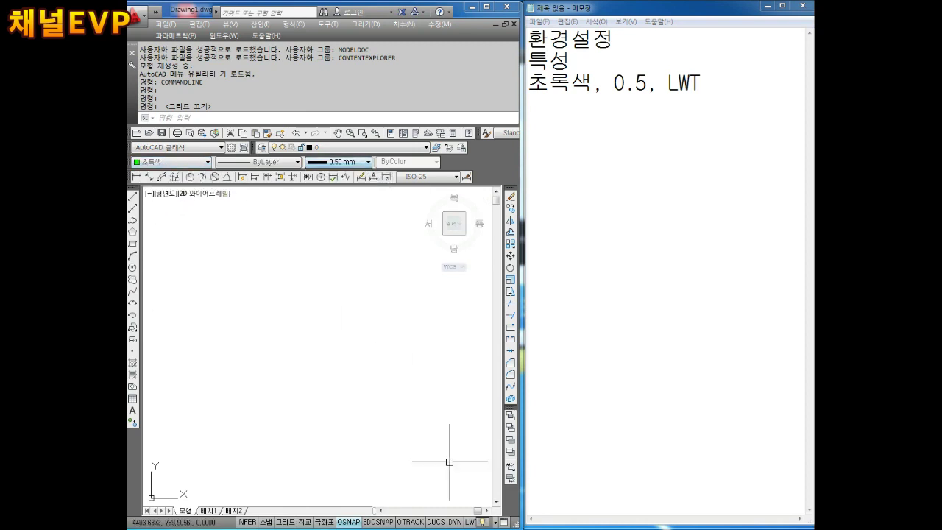
pyautogui.click(470, 522)
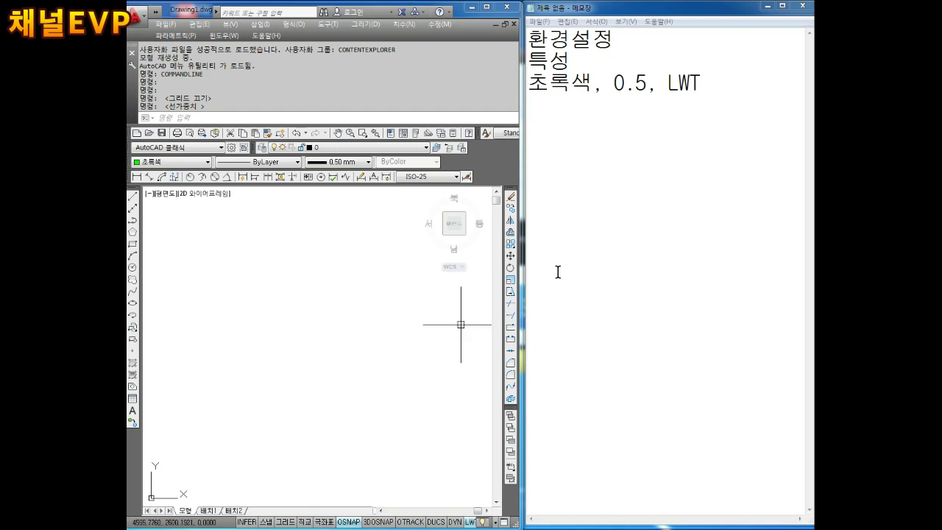
# Note the circle steps C엔터, 중심점 클릭 and 32.5 입력 on separate lines.
pyautogui.click(554, 134)
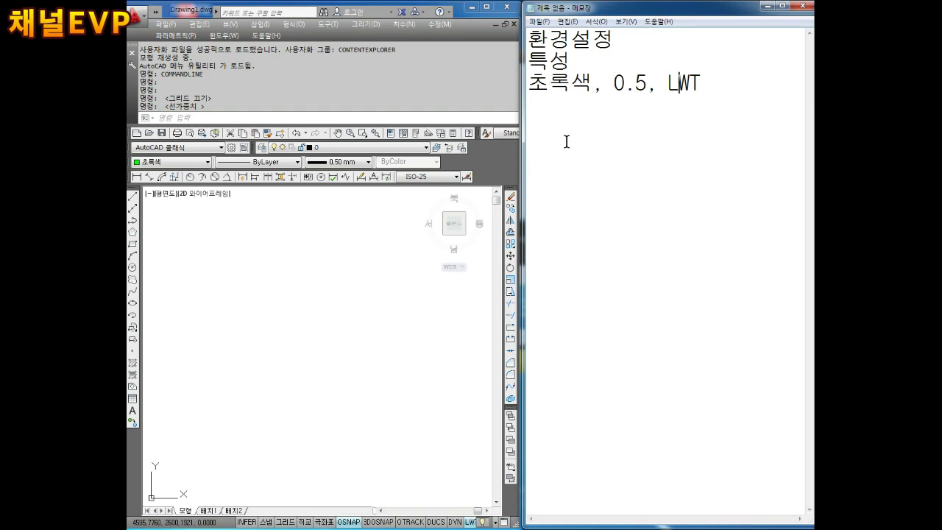
pyautogui.press('Return')
pyautogui.write('C엔')
pyautogui.write('터')
pyautogui.press('Return')
pyautogui.write('ㅈ중')
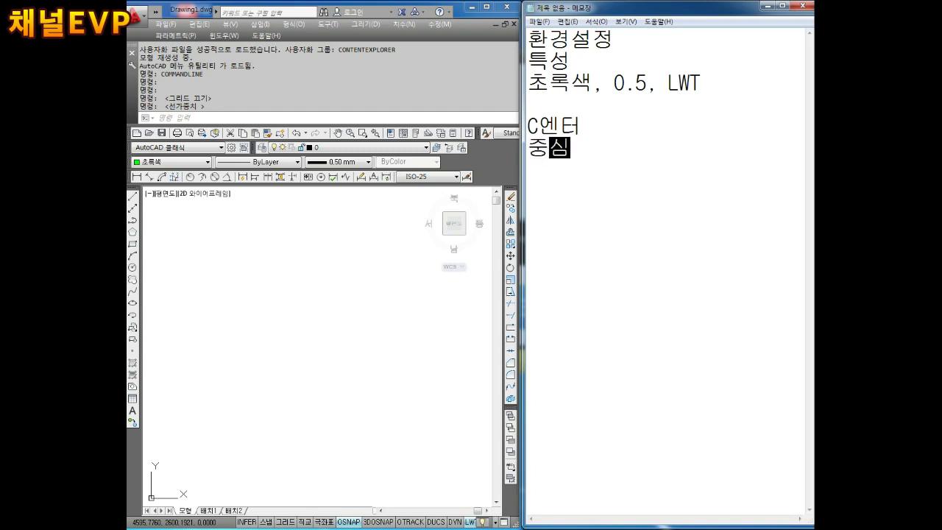
pyautogui.write('심점 클릭')
pyautogui.press('Return')
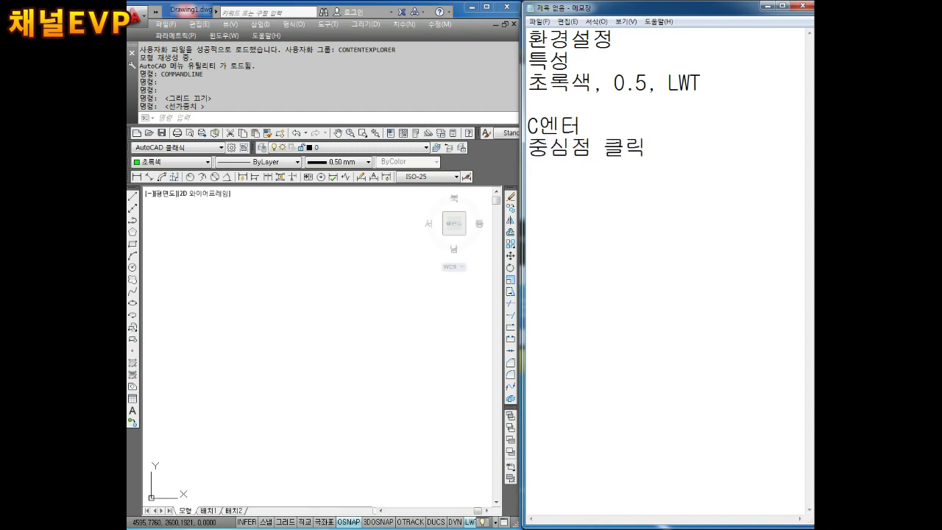
pyautogui.write('32.5 ')
pyautogui.write('입력')
pyautogui.press('Return')
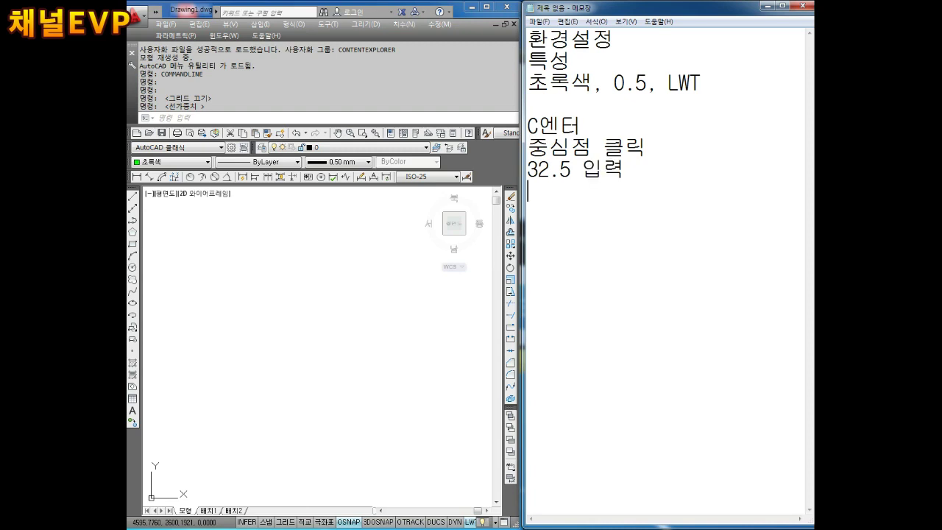
# Add a dashed divider, then the lines D엔터 and 19.
pyautogui.write('---------------')
pyautogui.press('Return')
pyautogui.write('D엔터')
pyautogui.press('Return')
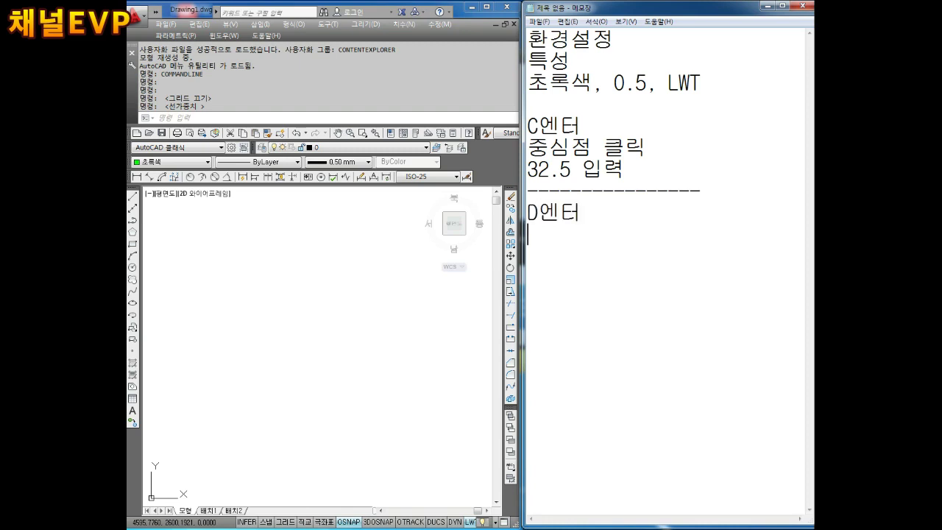
pyautogui.write('19')
# Draw a circle of radius 32.5 at a picked centre point.
pyautogui.click(309, 346)
pyautogui.press('Escape')
pyautogui.press('Escape')
pyautogui.press('Escape')
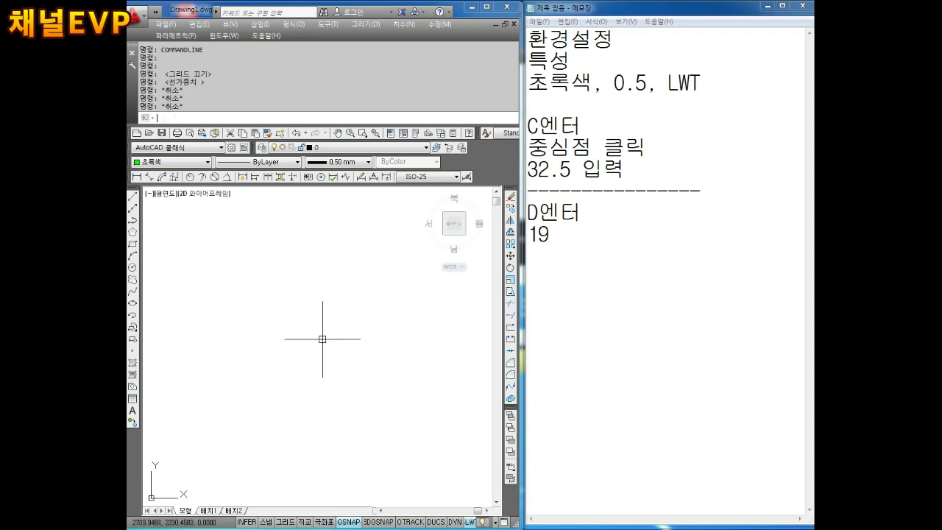
pyautogui.write('c')
pyautogui.press('Return')
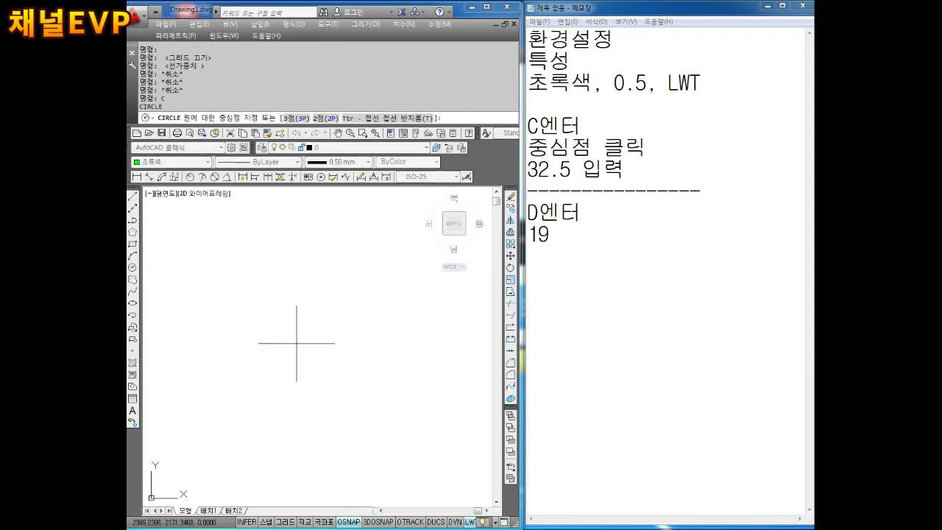
pyautogui.click(298, 343)
pyautogui.write('5')
pyautogui.press('Return')
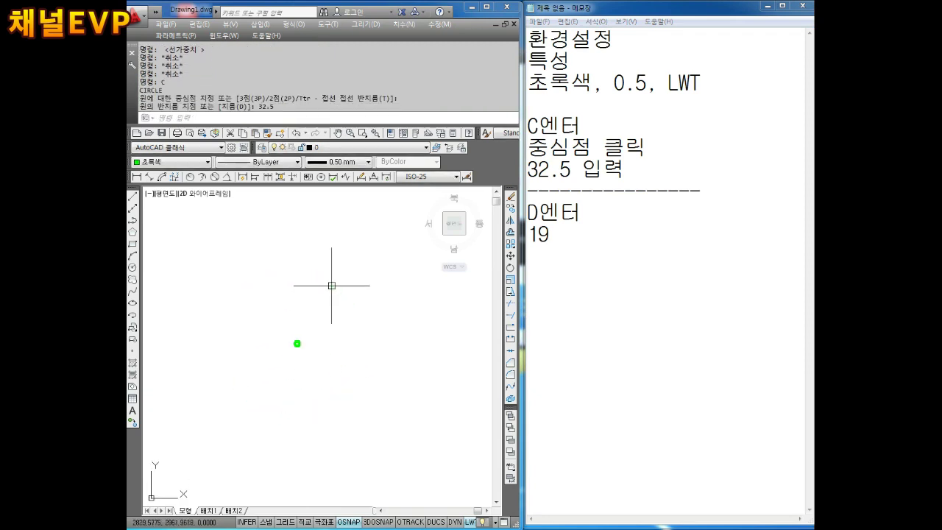
pyautogui.press('Escape')
# Zoom in on the new circle and start another CIRCLE command.
pyautogui.scroll(5, 305, 336)
pyautogui.scroll(2, 295, 336)
pyautogui.scroll(2, 364, 356)
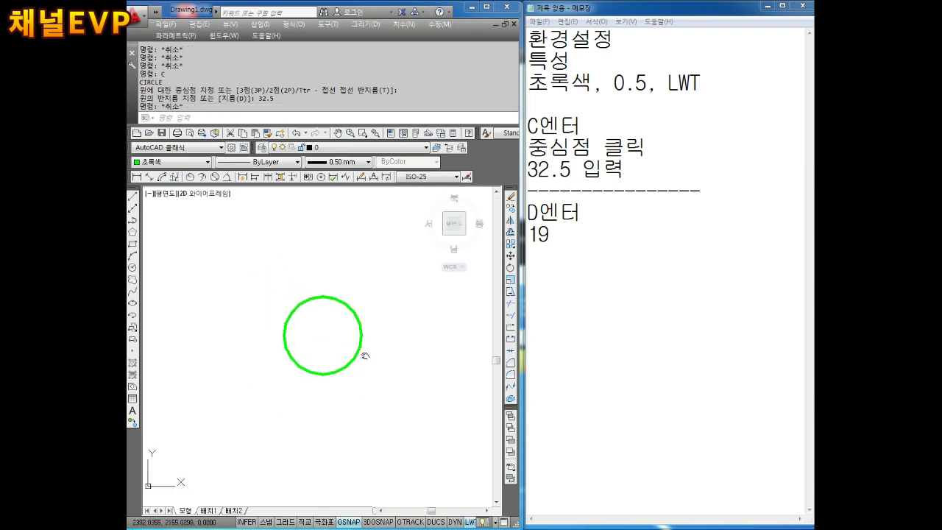
pyautogui.scroll(2, 370, 321)
pyautogui.scroll(-1, 373, 353)
pyautogui.scroll(1, 373, 356)
pyautogui.press('Escape')
pyautogui.press('Escape')
pyautogui.press('Escape')
pyautogui.press('Escape')
pyautogui.press('Escape')
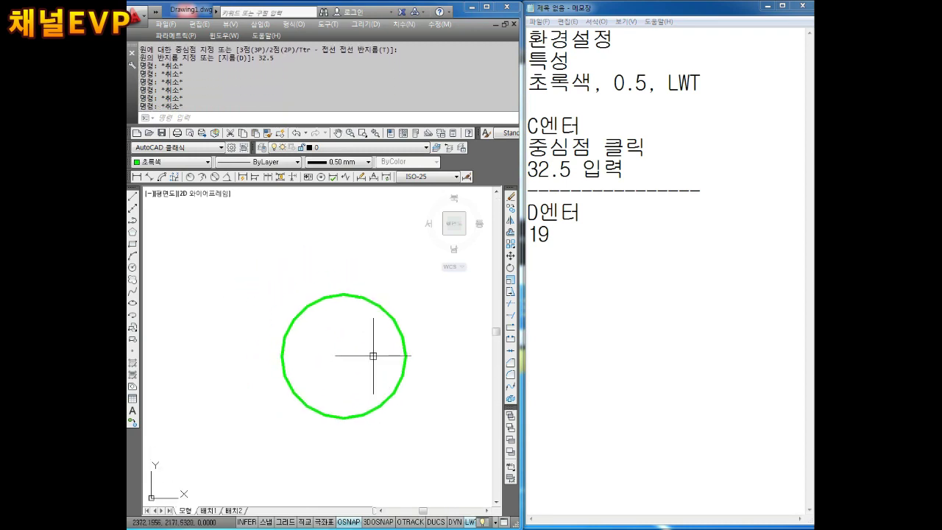
pyautogui.write('c')
pyautogui.press('Return')
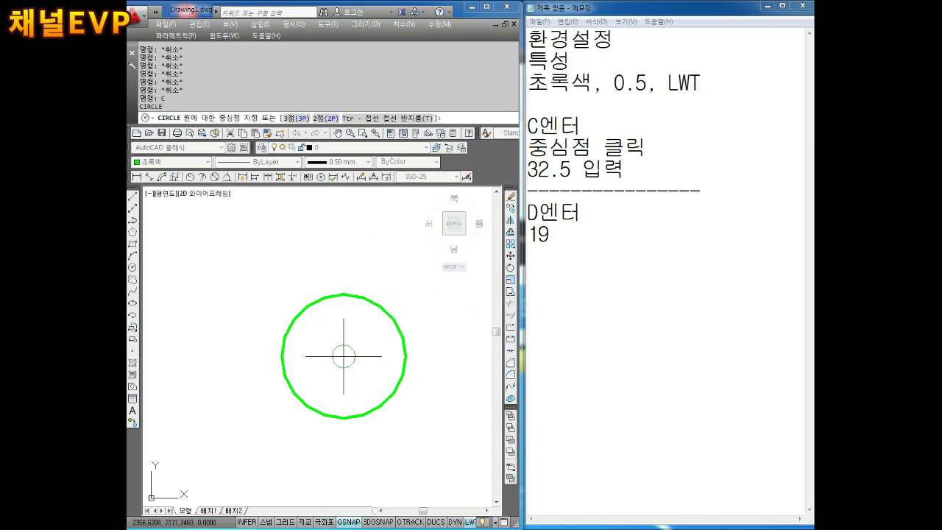
# Draw a concentric circle of diameter 19 on the large circle's centre.
pyautogui.click(344, 356)
pyautogui.write('D')
pyautogui.press('Return')
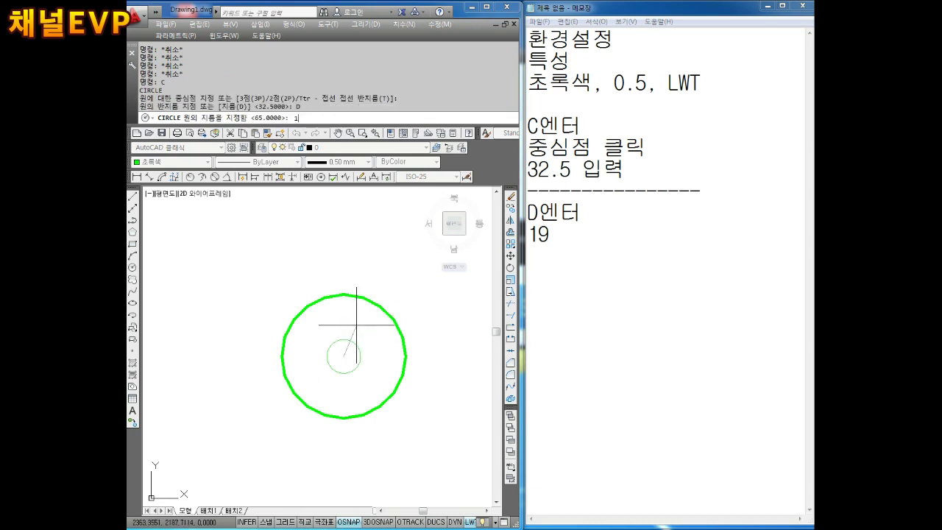
pyautogui.write('19')
pyautogui.press('Return')
pyautogui.press('Escape')
pyautogui.press('Escape')
# Zoom to inspect the two concentric circles, then go back to the notes.
pyautogui.scroll(1, 320, 311)
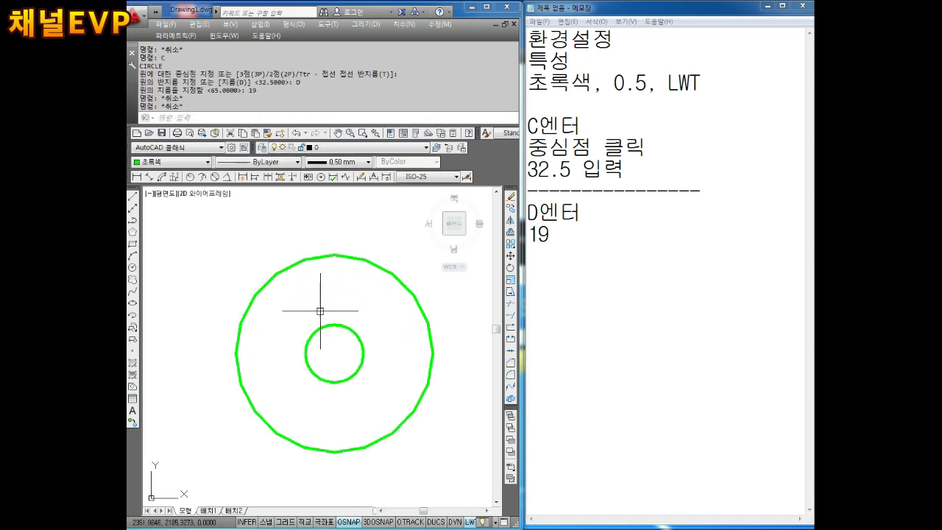
pyautogui.scroll(1, 331, 323)
pyautogui.scroll(3, 343, 243)
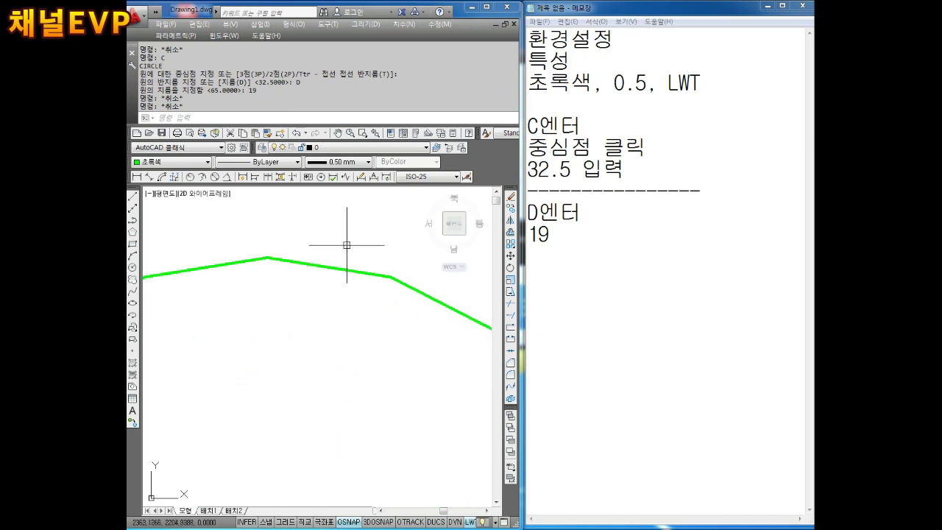
pyautogui.scroll(-3, 358, 265)
pyautogui.scroll(3, 326, 263)
pyautogui.scroll(1, 337, 248)
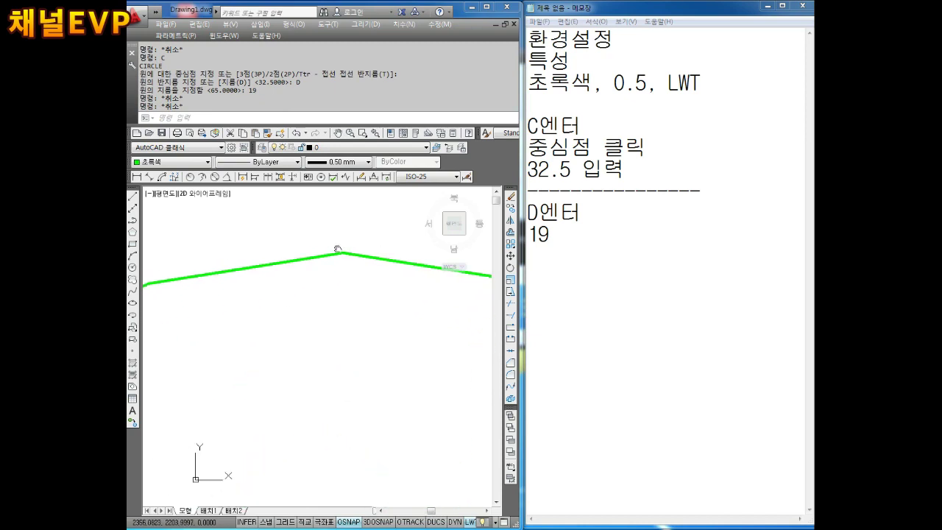
pyautogui.scroll(1, 326, 272)
pyautogui.scroll(-4, 331, 270)
pyautogui.scroll(-3, 339, 273)
pyautogui.scroll(1, 343, 267)
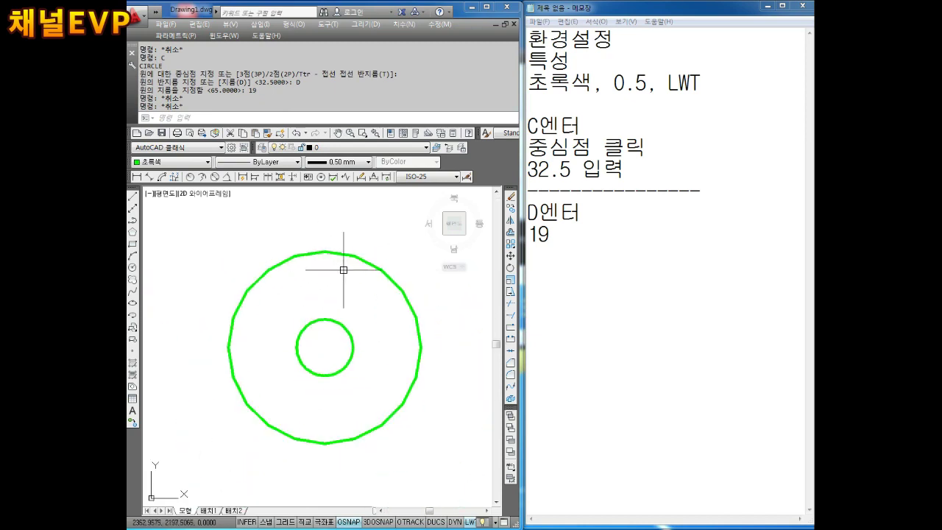
pyautogui.press('Escape')
pyautogui.click(584, 252)
# Note RE엔터 in the memo and regenerate the drawing with RE.
pyautogui.write('ㅓ')
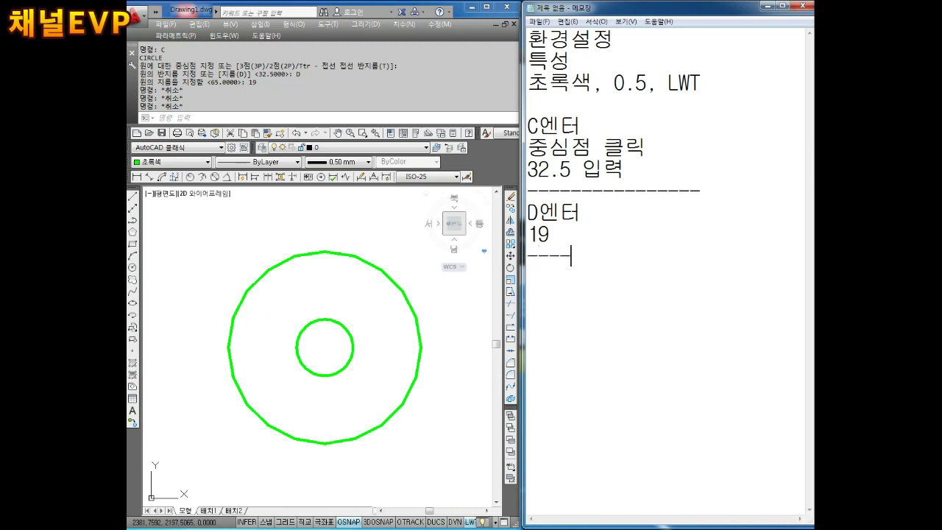
pyautogui.write('-----------')
pyautogui.write('RE')
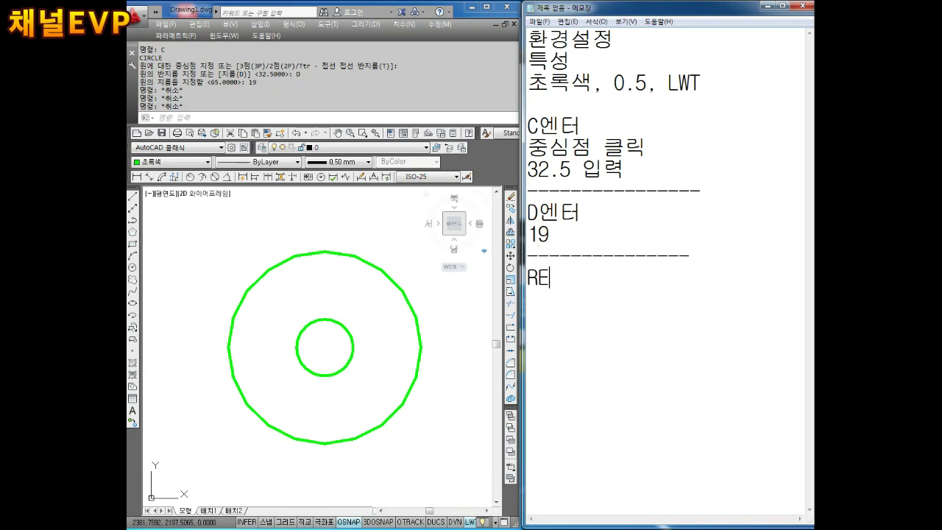
pyautogui.write('엔터')
pyautogui.press('Return')
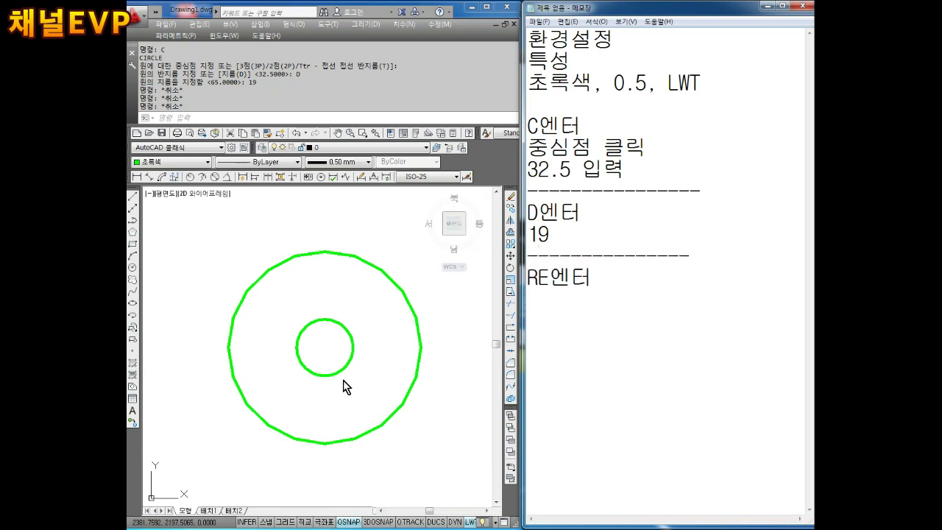
pyautogui.click(343, 385)
pyautogui.press('Escape')
pyautogui.press('Escape')
pyautogui.press('Escape')
pyautogui.write('RE')
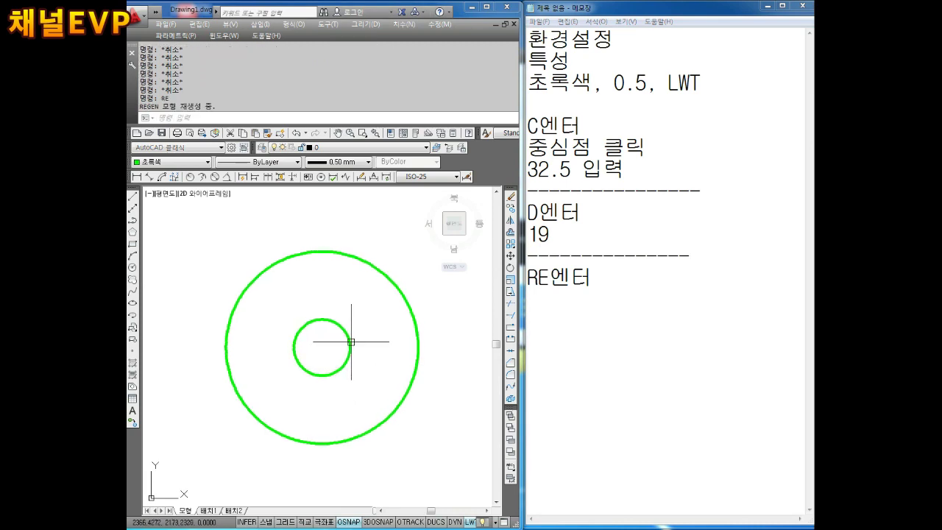
pyautogui.press('Return')
pyautogui.press('Escape')
pyautogui.press('Escape')
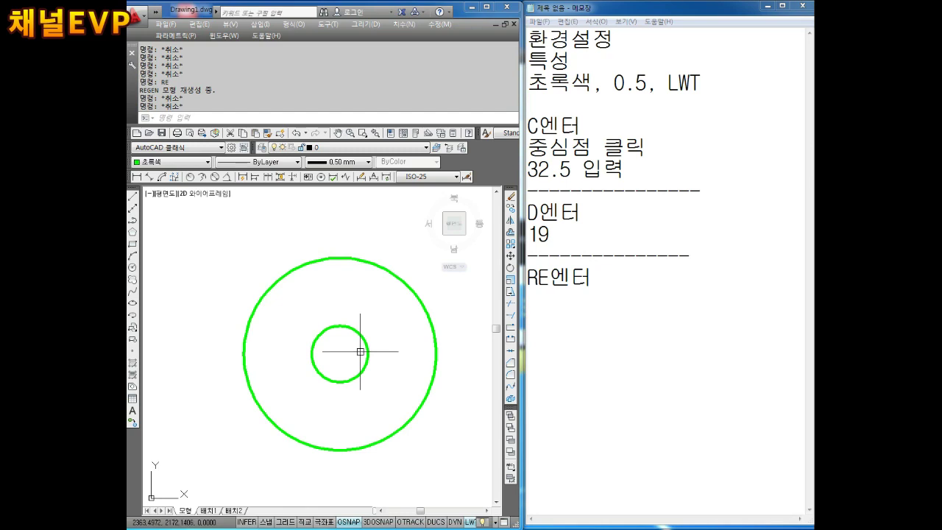
# Add a dashed separator line beneath RE엔터 in the notes.
pyautogui.click(590, 305)
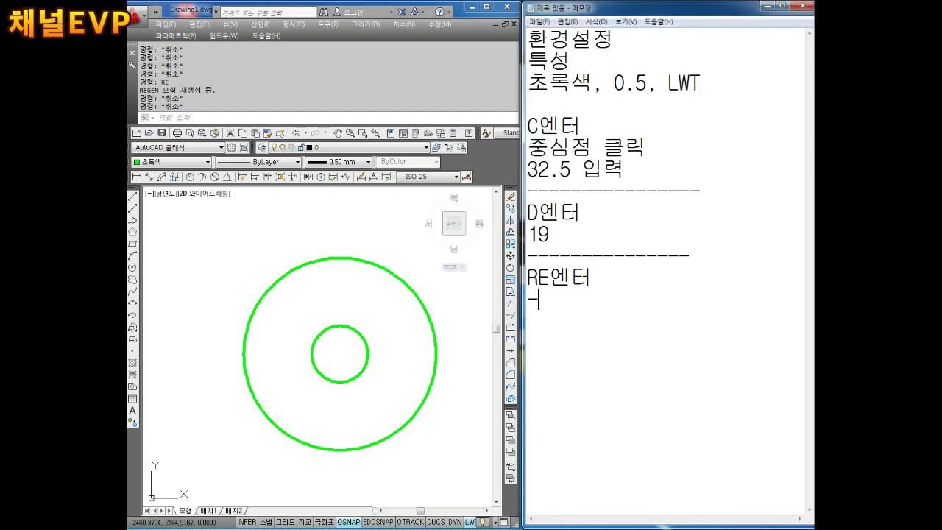
pyautogui.write('-------------- ')
pyautogui.write('ㅊ')
pyautogui.press('Return')
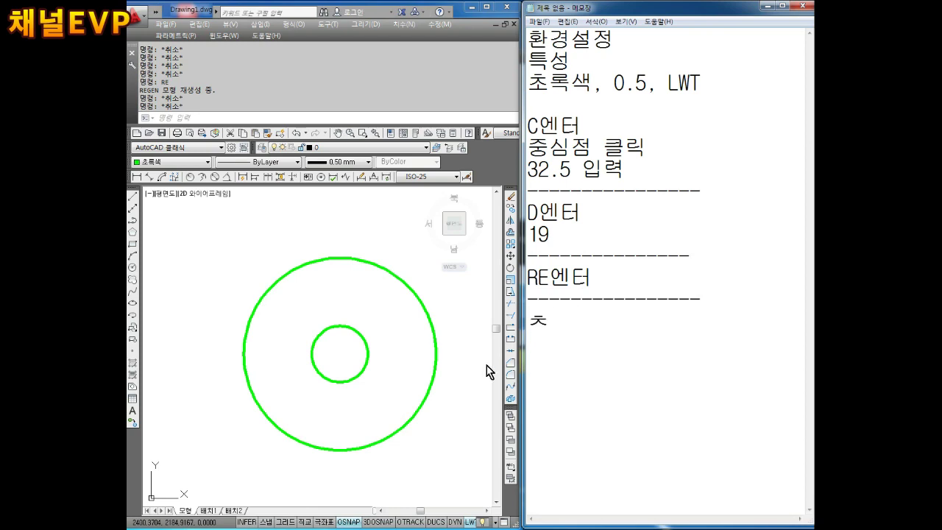
pyautogui.write('ㅣ')
pyautogui.press('BackSpace')
pyautogui.press('BackSpace')
# Draw a radius-2 circle centred on the large circle's top quadrant.
pyautogui.click(349, 303)
pyautogui.press('Escape')
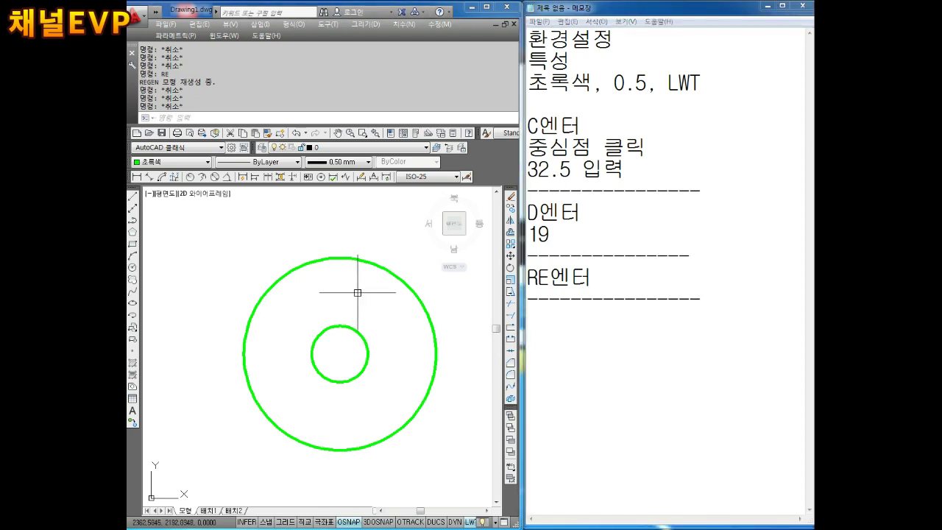
pyautogui.write('c')
pyautogui.press('Return')
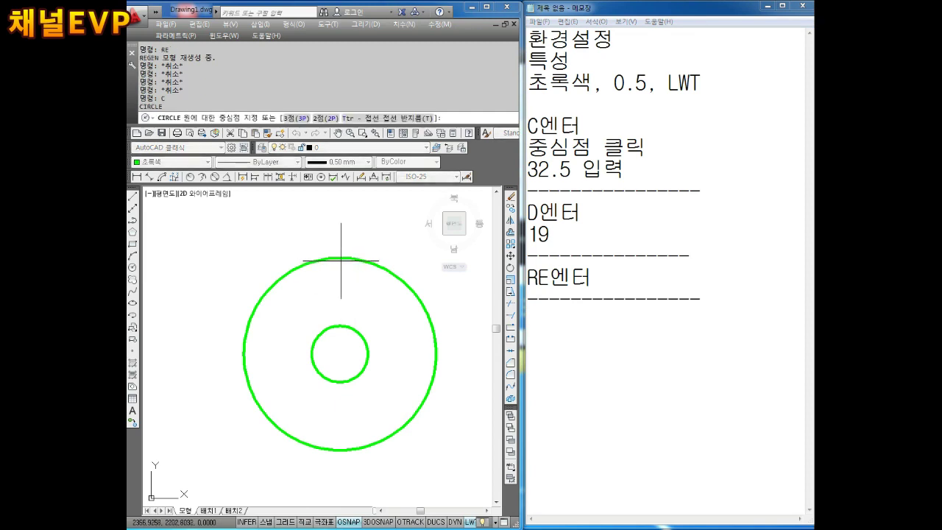
pyautogui.click(340, 258)
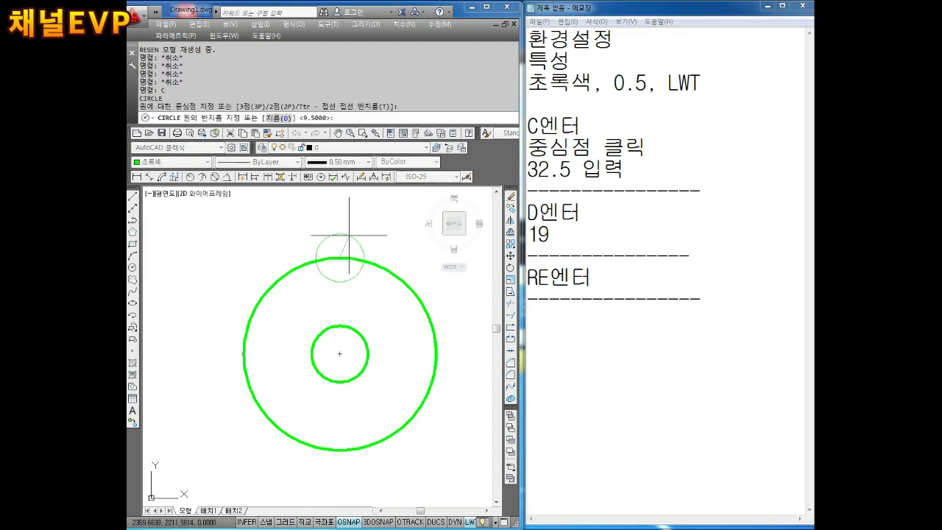
pyautogui.write('2')
pyautogui.press('Return')
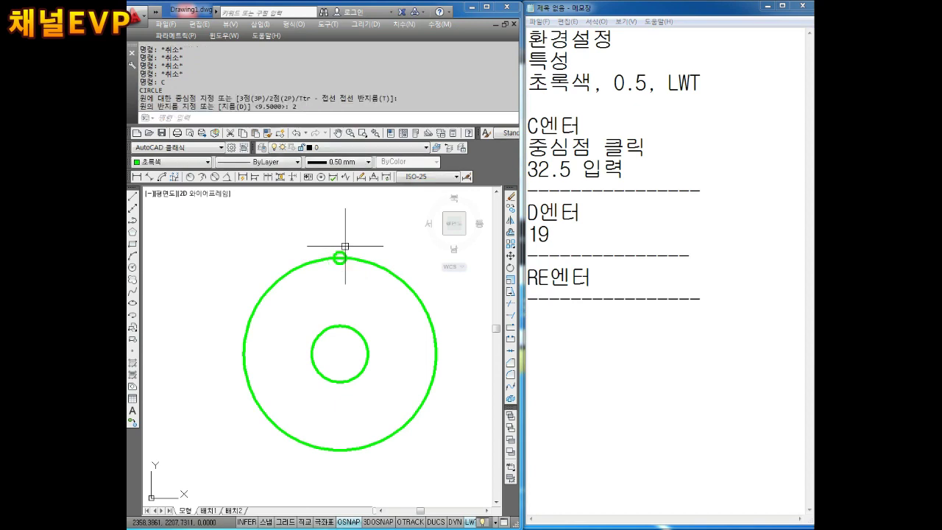
pyautogui.press('Escape')
pyautogui.press('Escape')
# Draw a mistaken radius-1 circle at the bottom quadrant and erase it.
pyautogui.moveTo(372, 280); pyautogui.dragTo(394, 272, button='middle')
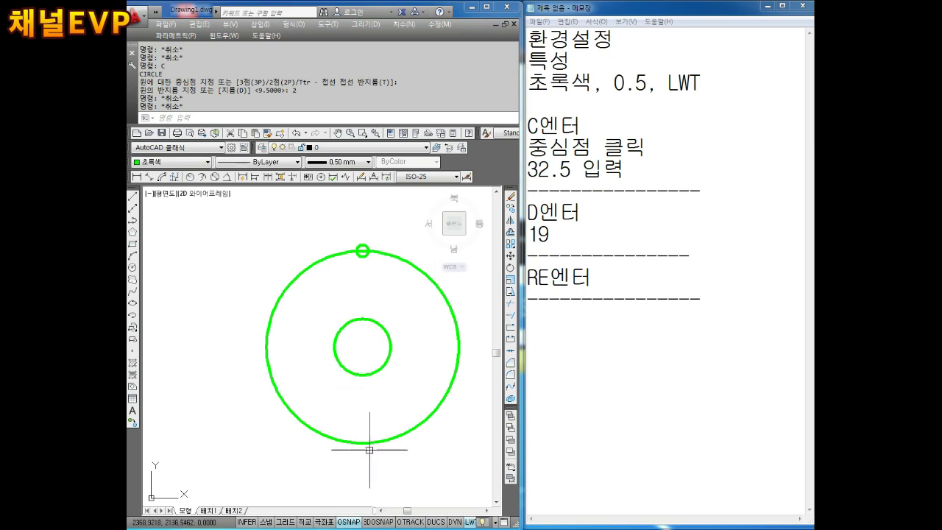
pyautogui.press('Escape')
pyautogui.press('Escape')
pyautogui.press('Escape')
pyautogui.write('C')
pyautogui.press('Return')
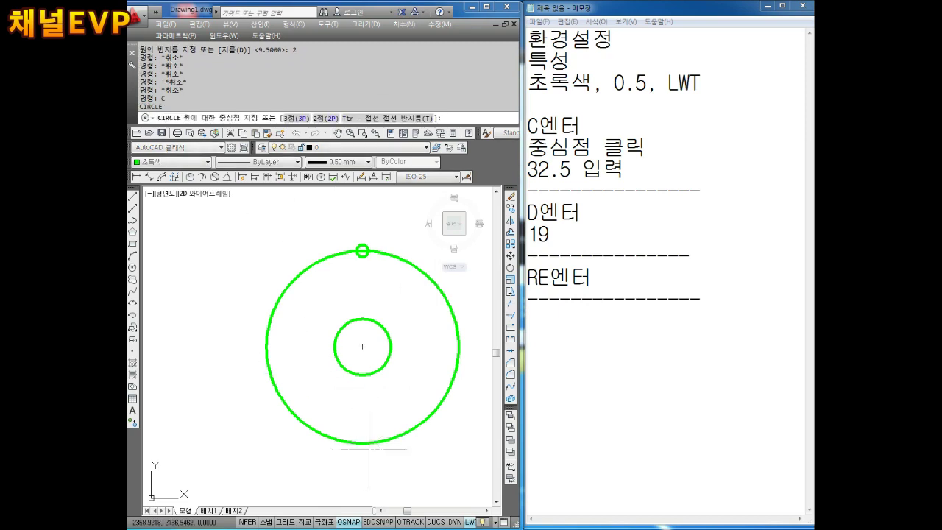
pyautogui.click(363, 443)
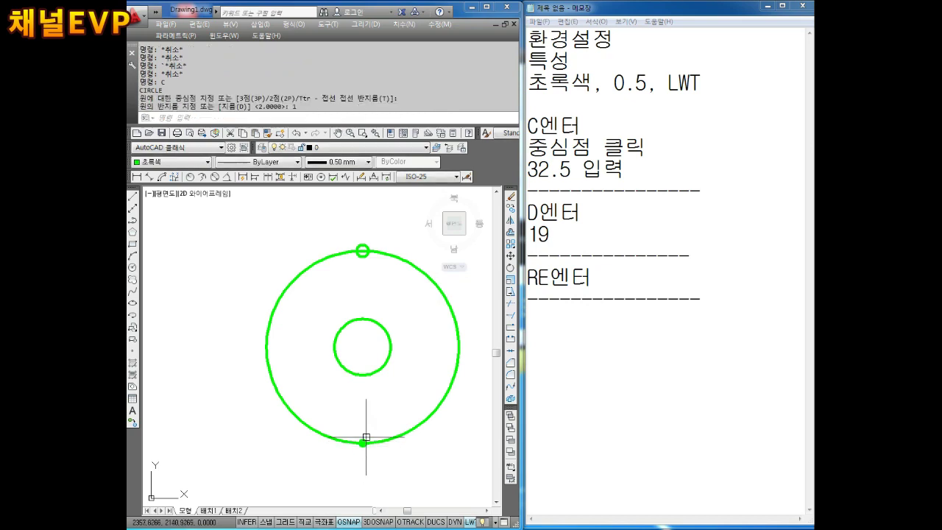
pyautogui.write('1')
pyautogui.press('Return')
pyautogui.press('Escape')
pyautogui.press('Escape')
pyautogui.press('Escape')
pyautogui.scroll(3, 364, 442)
pyautogui.scroll(2, 346, 446)
pyautogui.click(313, 449)
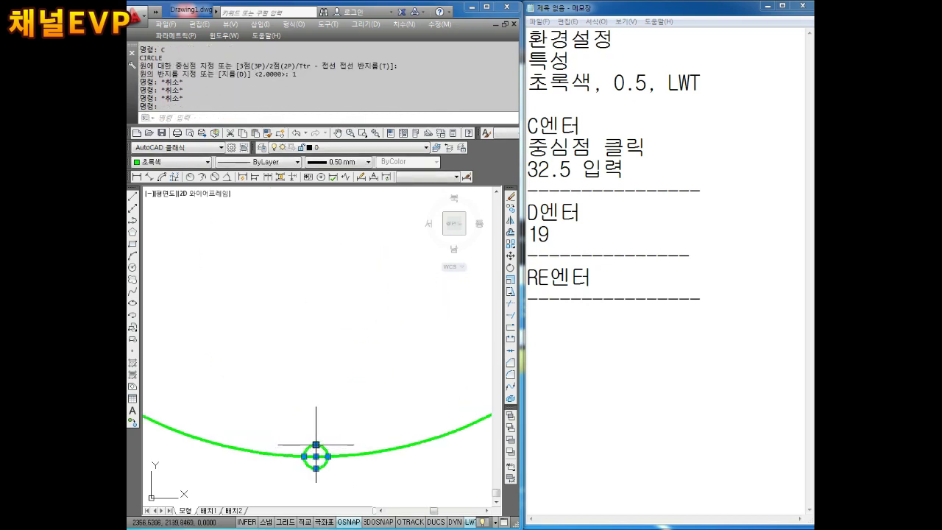
pyautogui.press('Delete')
pyautogui.press('Escape')
pyautogui.press('Escape')
# Draw a radius-2 circle centred on the large circle's bottom quadrant.
pyautogui.write('c')
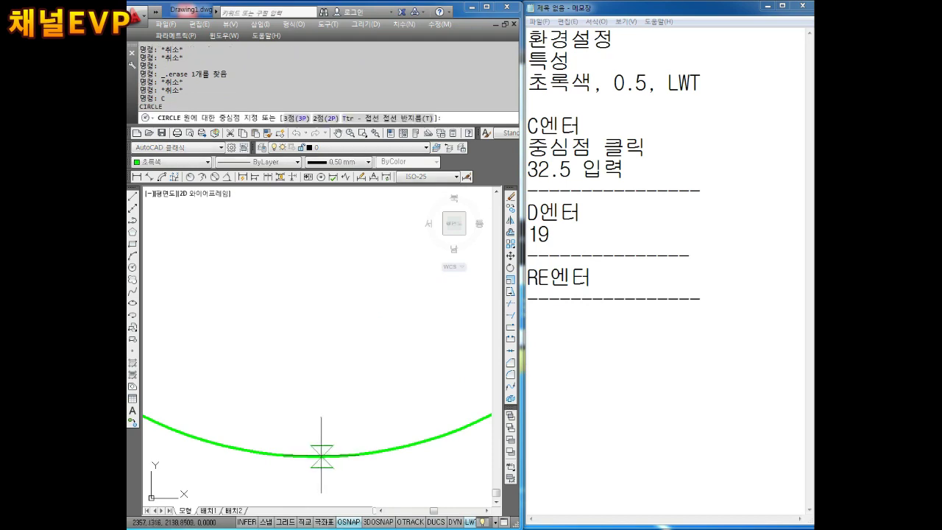
pyautogui.press('Return')
pyautogui.click(316, 453)
pyautogui.write('2')
pyautogui.press('Return')
pyautogui.press('Escape')
pyautogui.press('Escape')
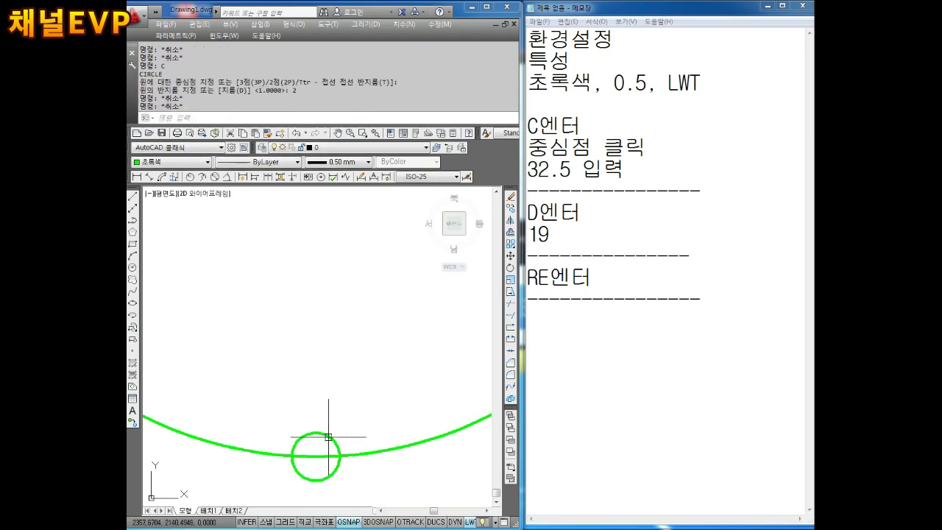
pyautogui.scroll(-5, 326, 379)
pyautogui.scroll(3, 332, 372)
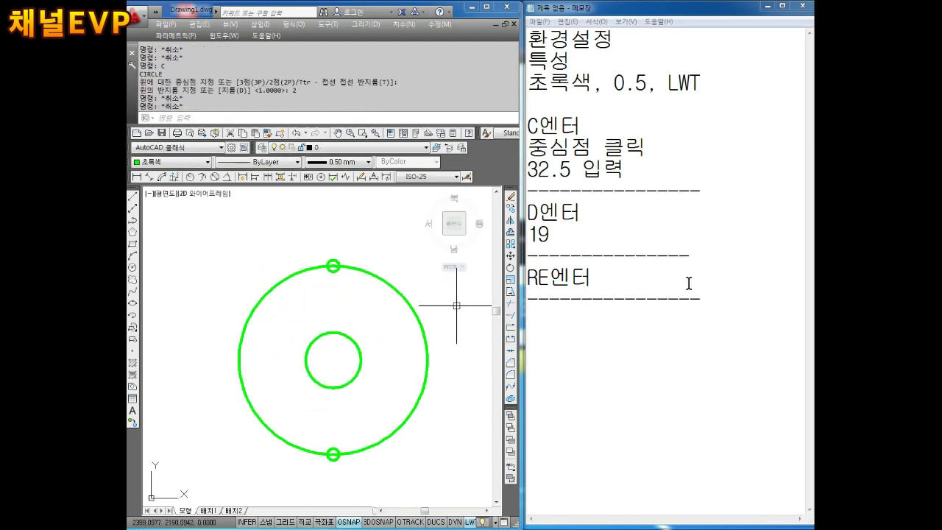
pyautogui.click(708, 294)
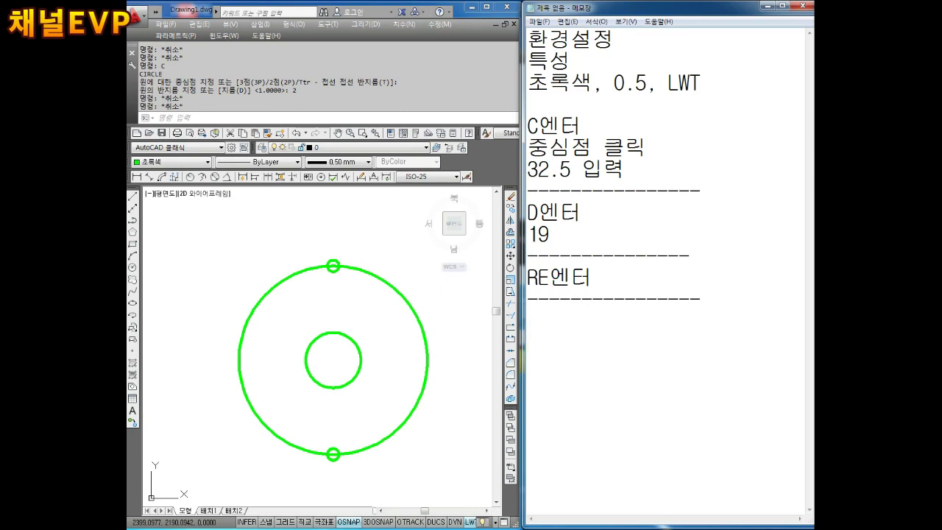
# Log C엔터, 중심점클릭 (12시방향) and a partial 사분점 클릭 (6시방향) line in the notes.
pyautogui.write('C엔터')
pyautogui.press('Return')
pyautogui.write('중심저')
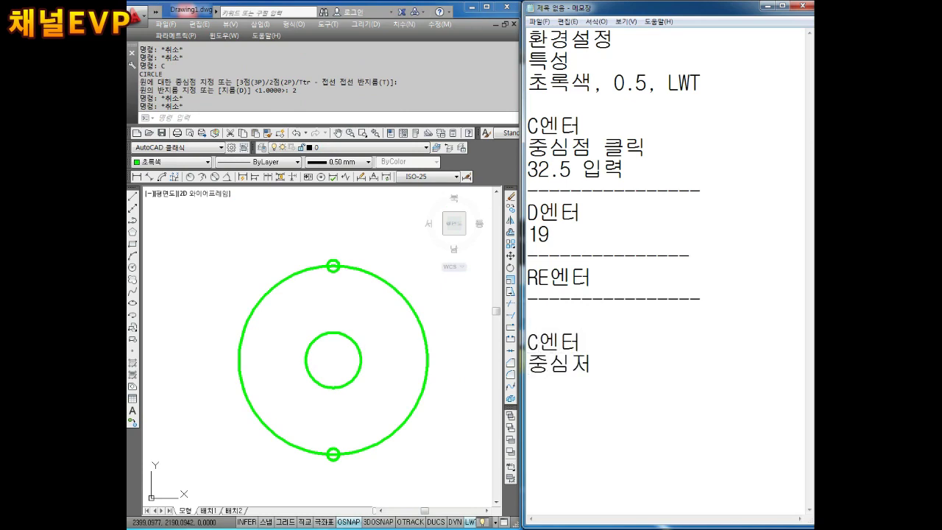
pyautogui.write('점클릭 ')
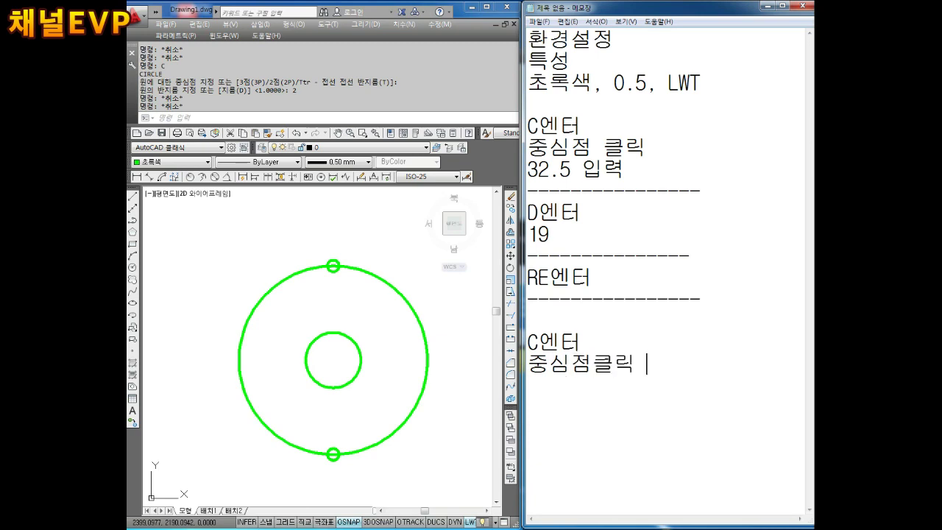
pyautogui.write('(12시방향) ')
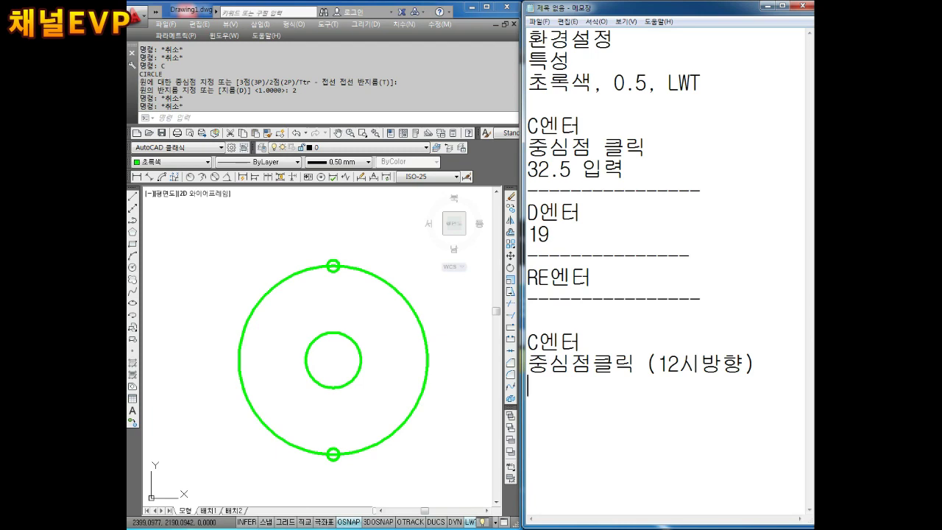
pyautogui.write('6')
pyautogui.write('시방향 ㅋ')
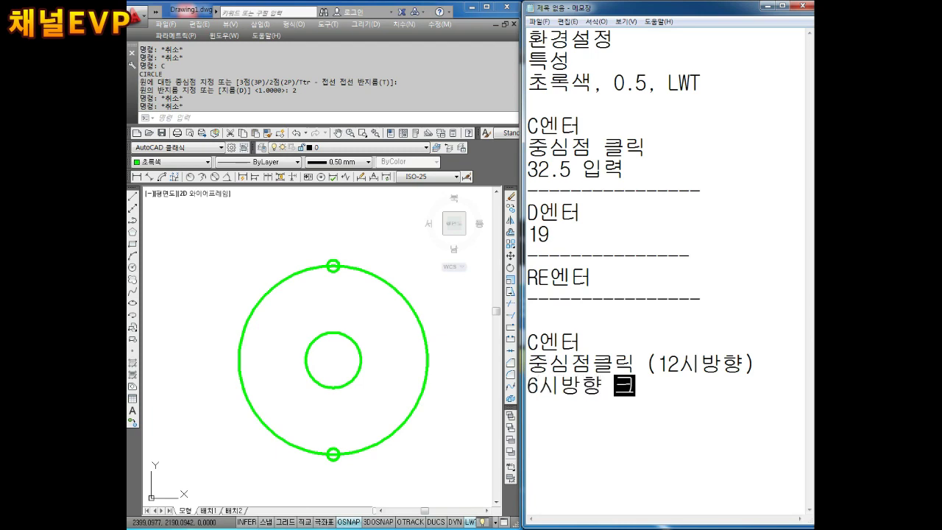
pyautogui.press('BackSpace')
pyautogui.press('BackSpace')
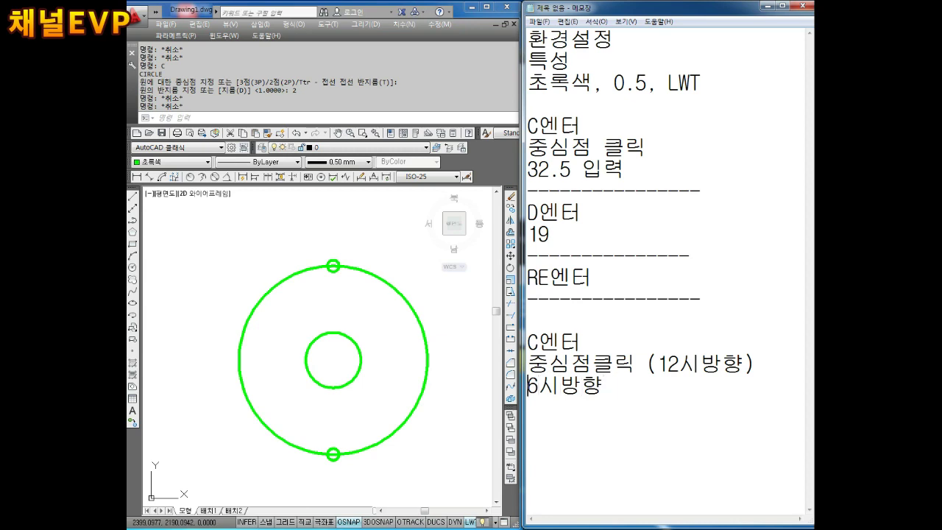
pyautogui.write('사분점')
pyautogui.write('릭 ')
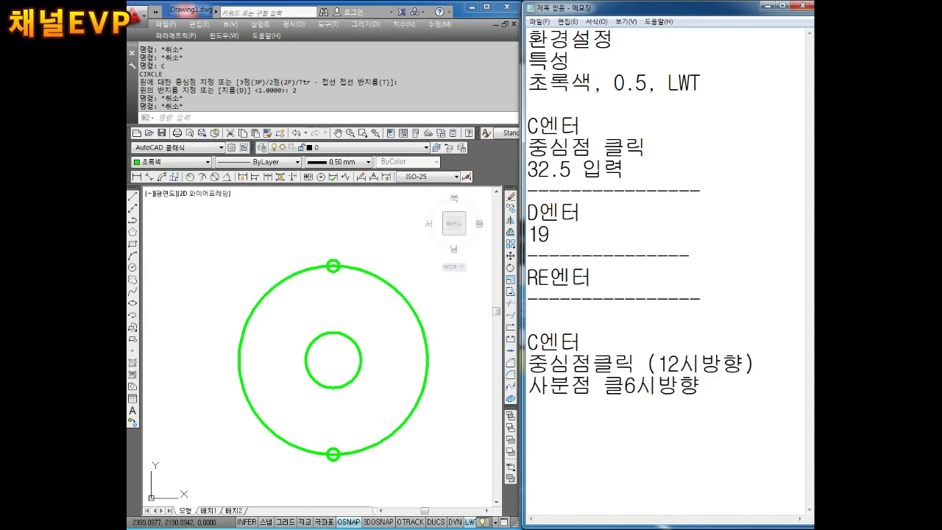
pyautogui.write('(')
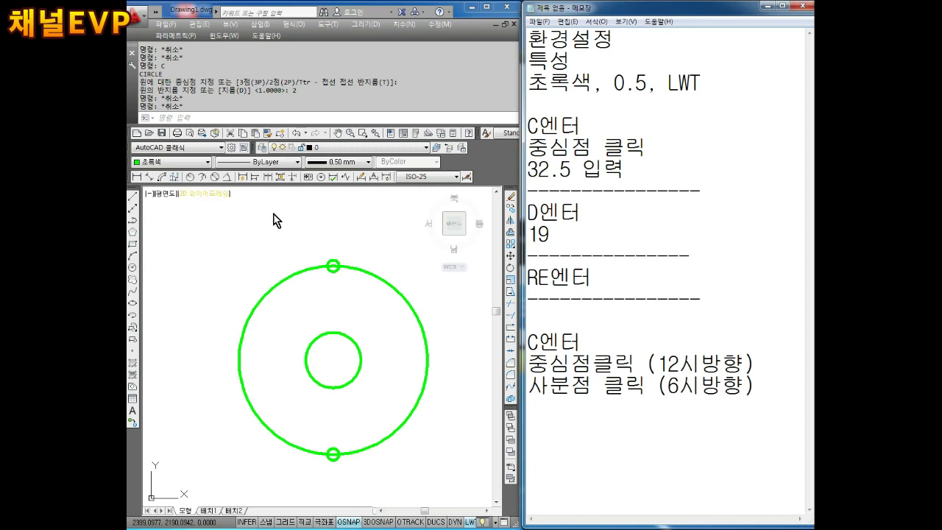
# Draw a circle centred on the top quadrant point passing through the bottom quadrant.
pyautogui.click(326, 320)
pyautogui.moveTo(326, 320); pyautogui.dragTo(351, 327, button='middle')
pyautogui.press('Escape')
pyautogui.press('Escape')
pyautogui.write('c')
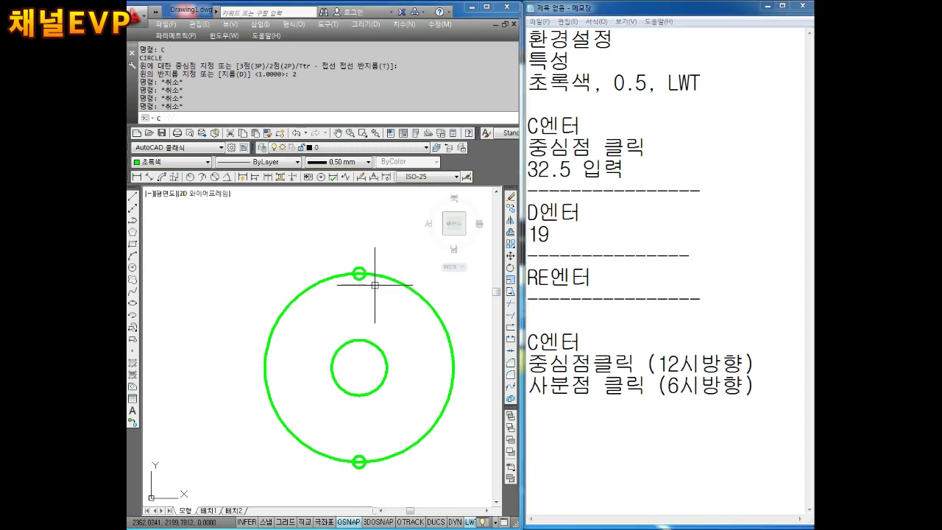
pyautogui.press('Return')
pyautogui.scroll(5, 359, 278)
pyautogui.scroll(4, 377, 294)
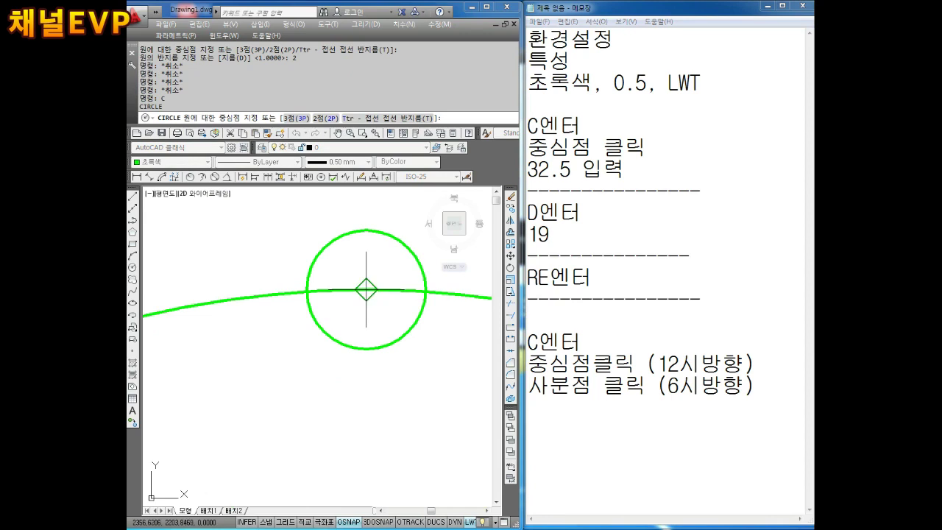
pyautogui.click(366, 290)
pyautogui.scroll(-6, 366, 320)
pyautogui.moveTo(371, 349); pyautogui.dragTo(332, 201, button='middle')
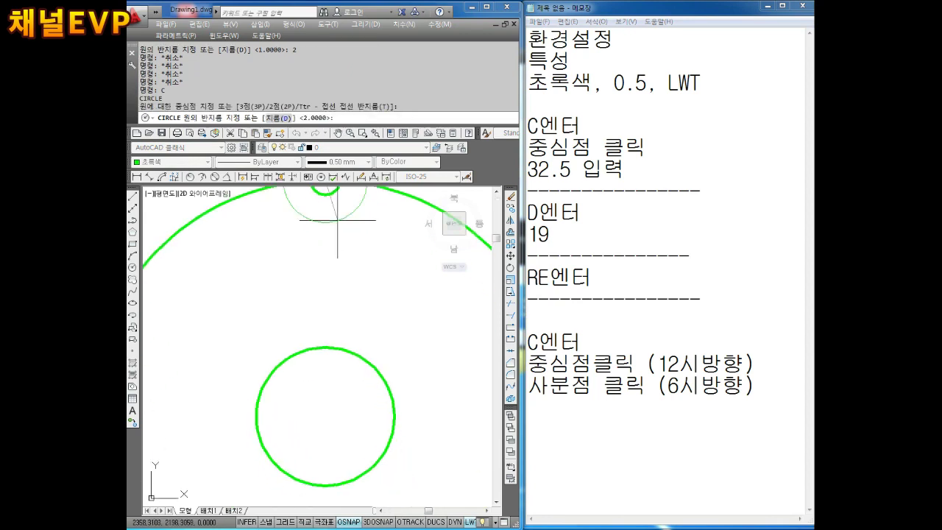
pyautogui.scroll(-4, 330, 324)
pyautogui.scroll(2, 332, 420)
pyautogui.scroll(3, 341, 438)
pyautogui.scroll(1, 335, 440)
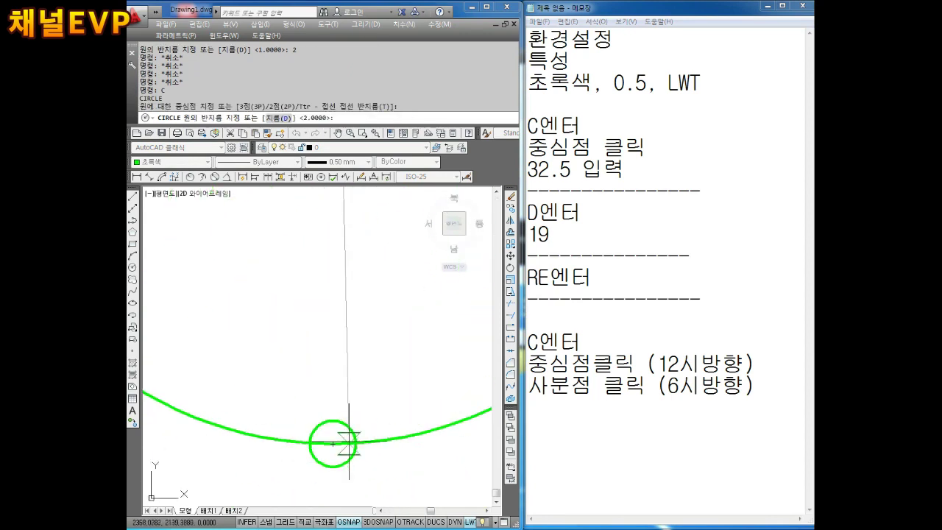
pyautogui.click(335, 440)
pyautogui.scroll(-2, 375, 378)
pyautogui.moveTo(376, 353); pyautogui.dragTo(376, 400, button='middle')
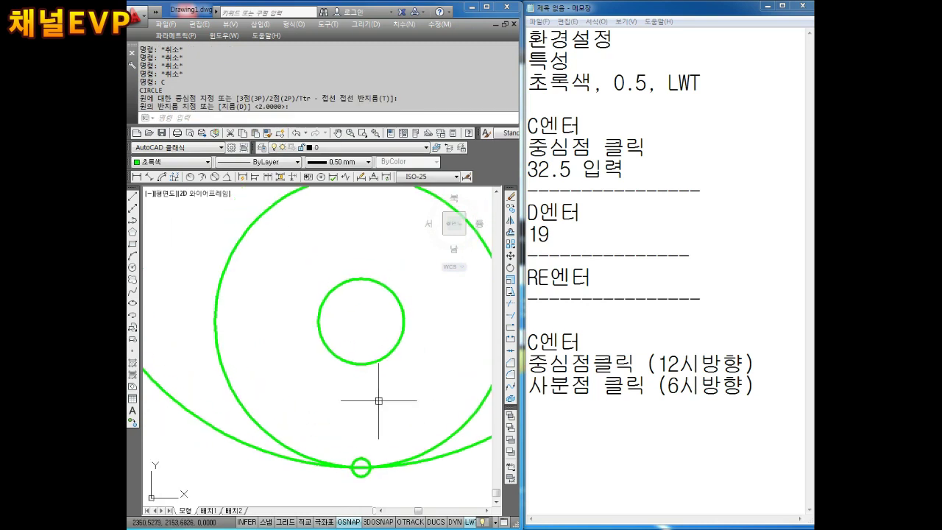
pyautogui.scroll(-4, 376, 400)
pyautogui.scroll(2, 371, 315)
# Erase the small radius-2 circles at the top and bottom quadrants.
pyautogui.press('Escape')
pyautogui.press('Escape')
pyautogui.click(374, 313)
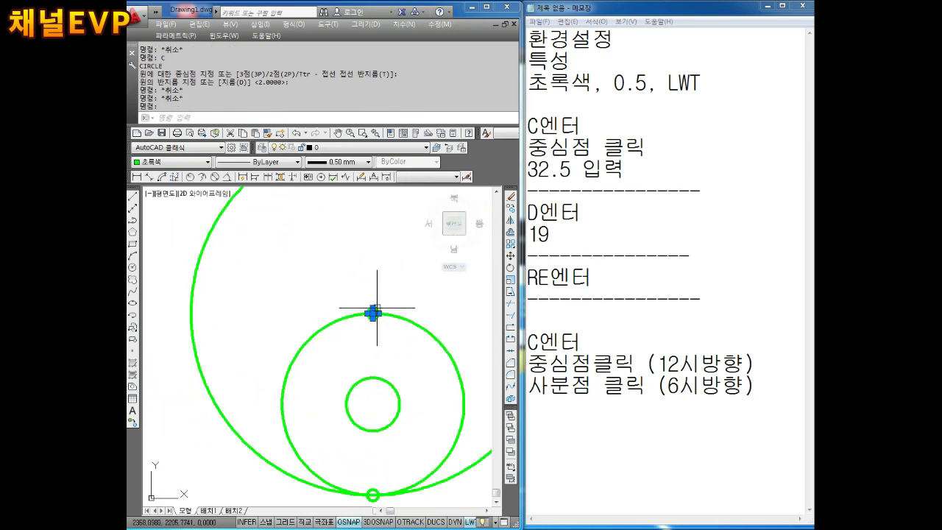
pyautogui.press('Delete')
pyautogui.moveTo(400, 368); pyautogui.dragTo(368, 405, button='middle')
pyautogui.click(362, 433)
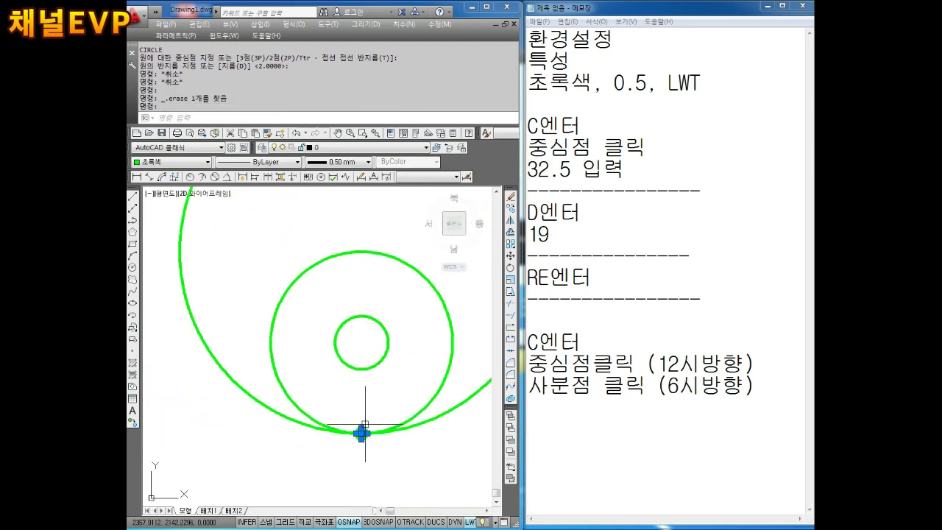
pyautogui.press('Delete')
pyautogui.scroll(-1, 353, 294)
pyautogui.scroll(1, 388, 280)
pyautogui.scroll(1, 330, 312)
pyautogui.scroll(-2, 327, 302)
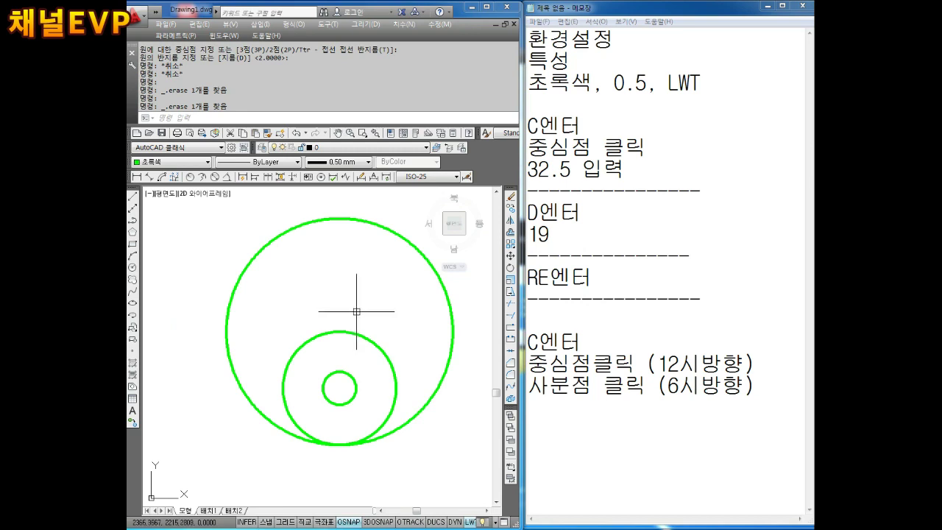
# Write the circle step 'C엔터', '중심점클릭(12시방향)', '34.5엔터' as new lines in the Notepad memo.
pyautogui.click(767, 385)
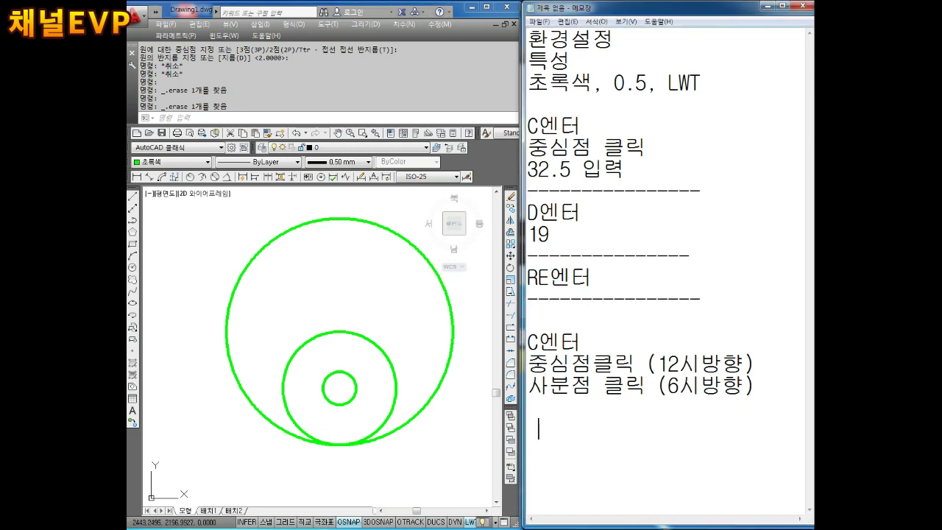
pyautogui.write('CD')
pyautogui.write('P')
pyautogui.press('BackSpace')
pyautogui.press('BackSpace')
pyautogui.press('BackSpace')
pyautogui.write('엔')
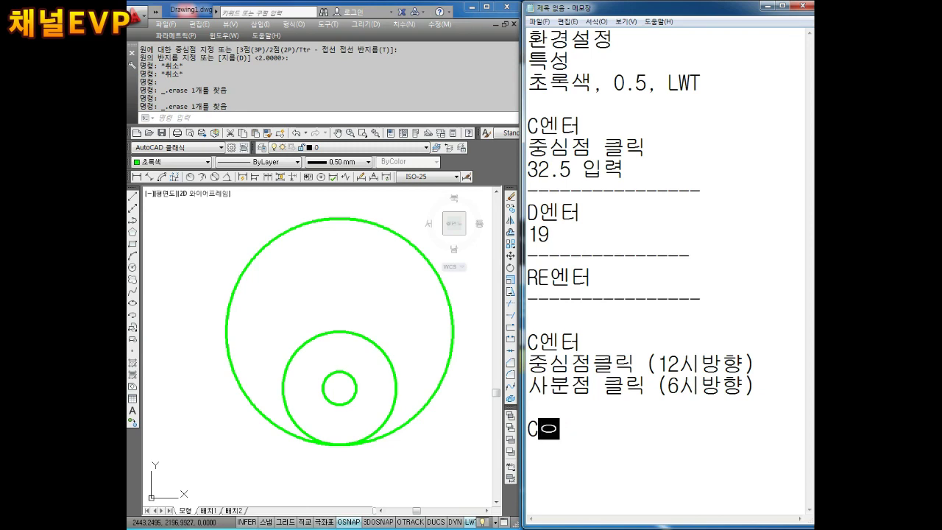
pyautogui.write('터')
pyautogui.press('Return')
pyautogui.write('중')
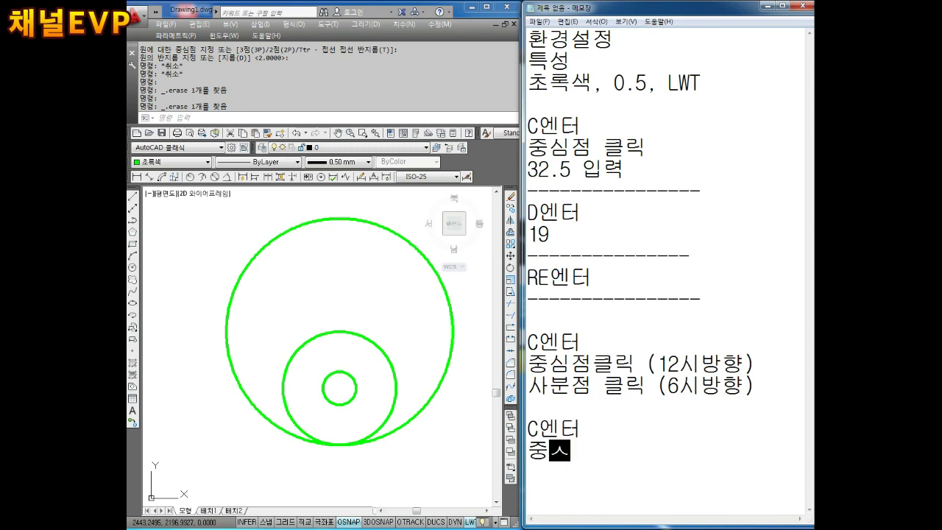
pyautogui.write('심점클릭')
pyautogui.press('Return')
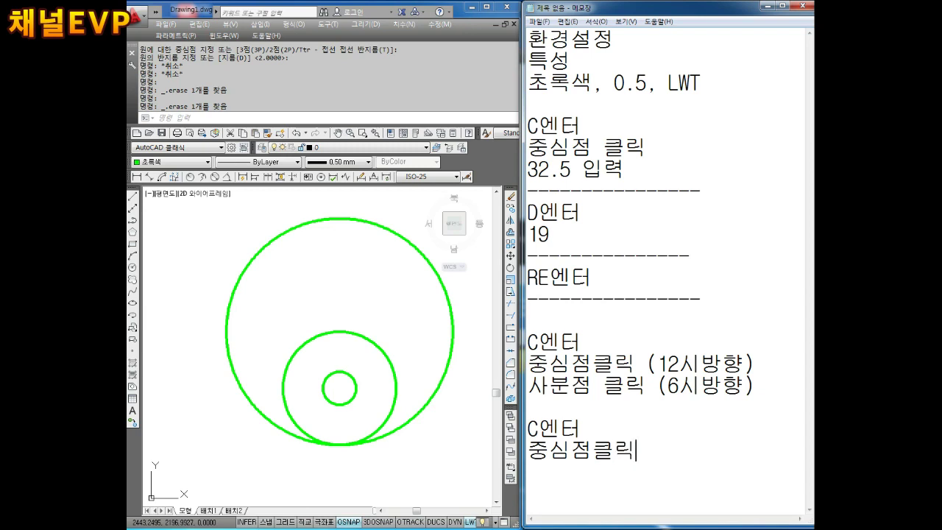
pyautogui.write('2시방ㅎ')
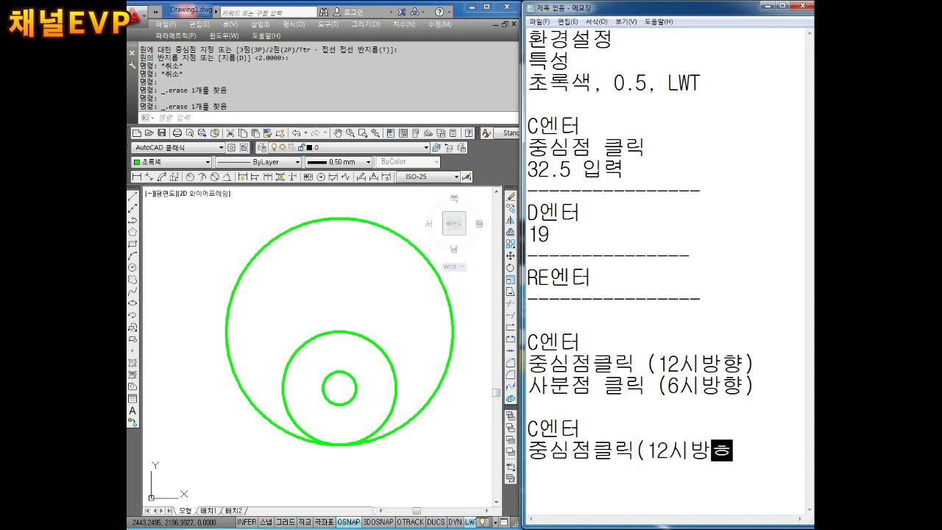
pyautogui.write(')')
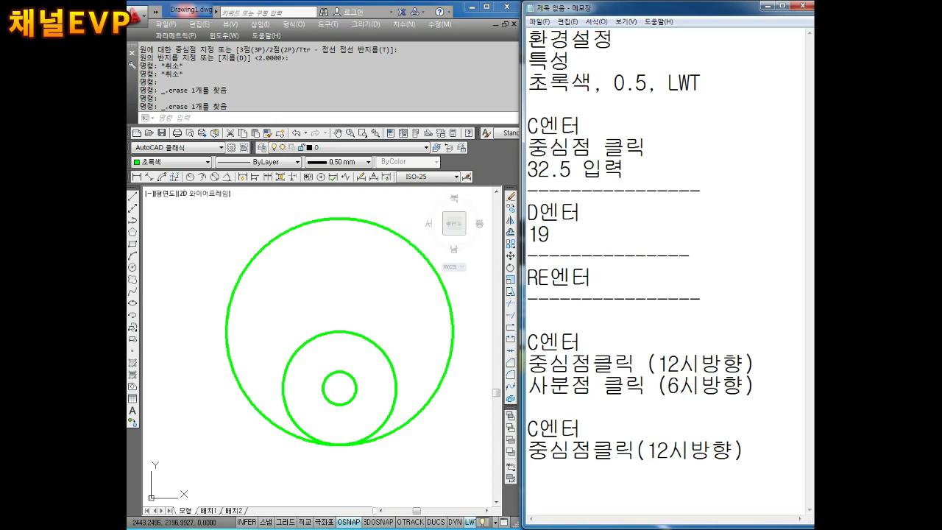
pyautogui.write('엔')
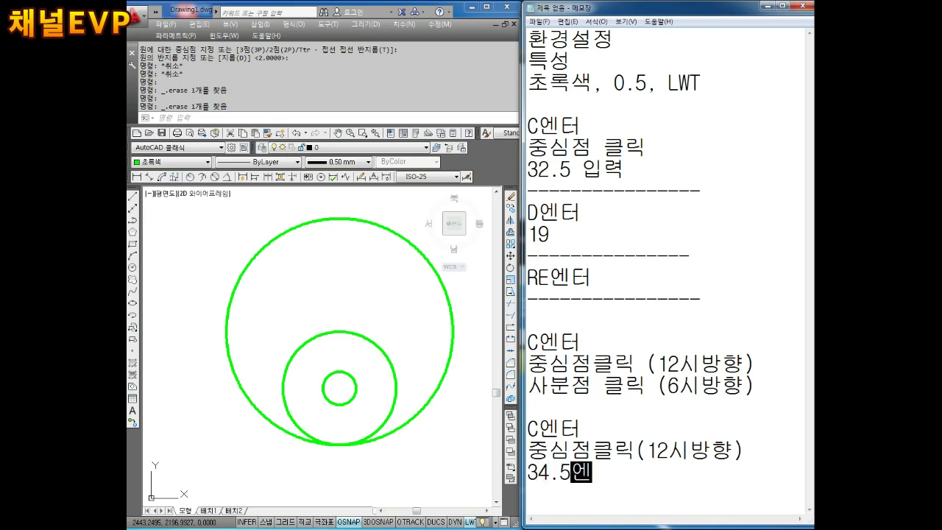
pyautogui.write('터\\')
pyautogui.press('Return')
pyautogui.press('Return')
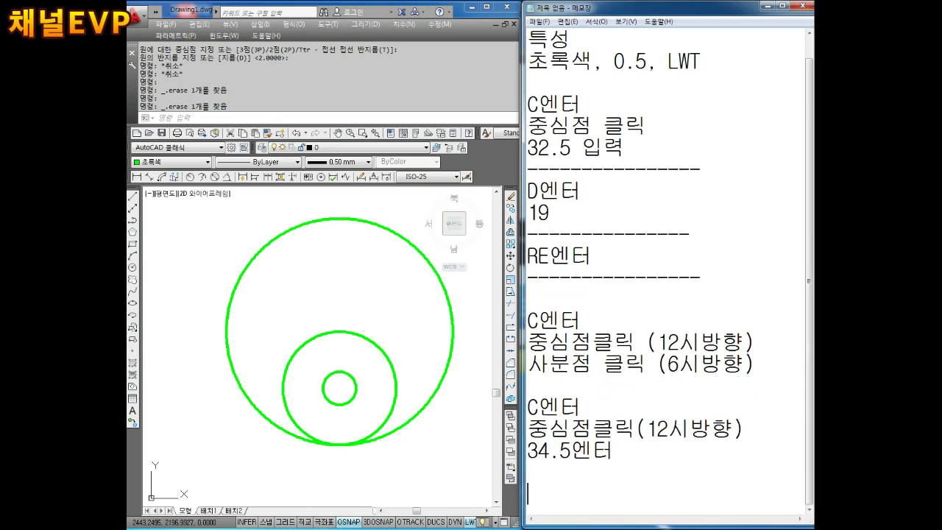
pyautogui.press('Return')
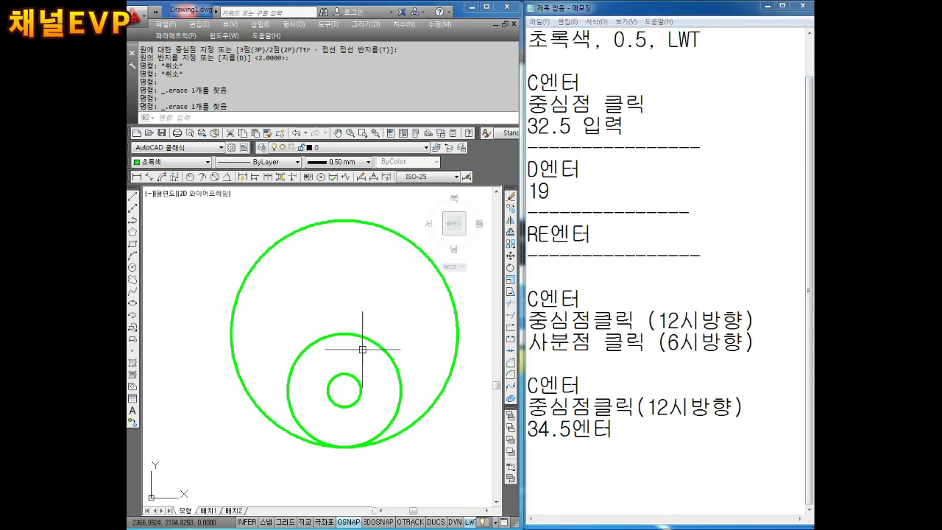
# Draw a radius 34.5 circle centred on the middle circle's 12 o'clock quadrant point.
pyautogui.moveTo(353, 344); pyautogui.dragTo(358, 347, button='middle')
pyautogui.press('Escape')
pyautogui.press('Escape')
pyautogui.write('c')
pyautogui.press('Return')
pyautogui.scroll(2, 366, 353)
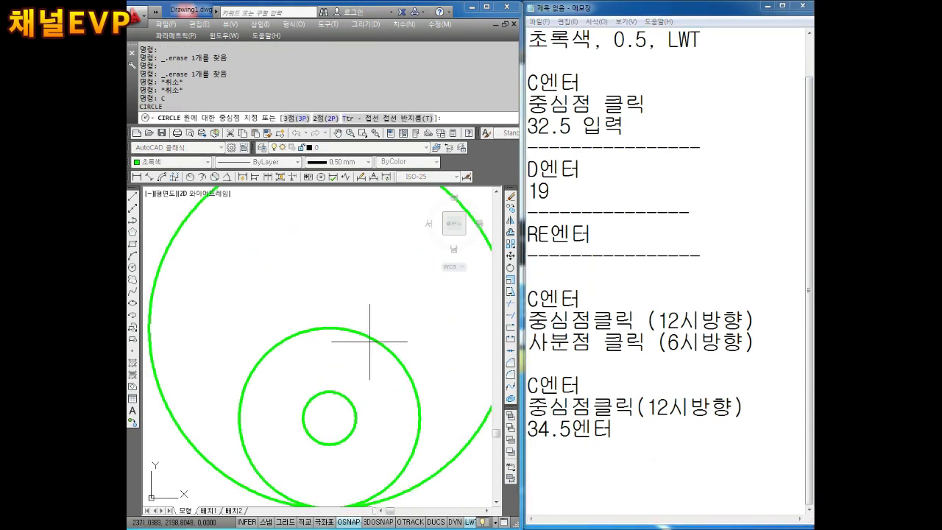
pyautogui.click(330, 327)
pyautogui.write('3')
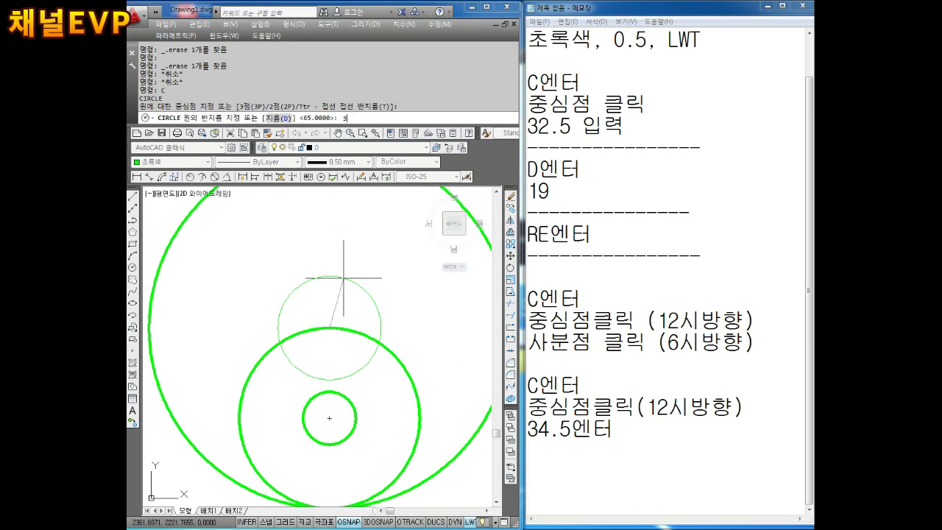
pyautogui.write('4.5')
pyautogui.press('Return')
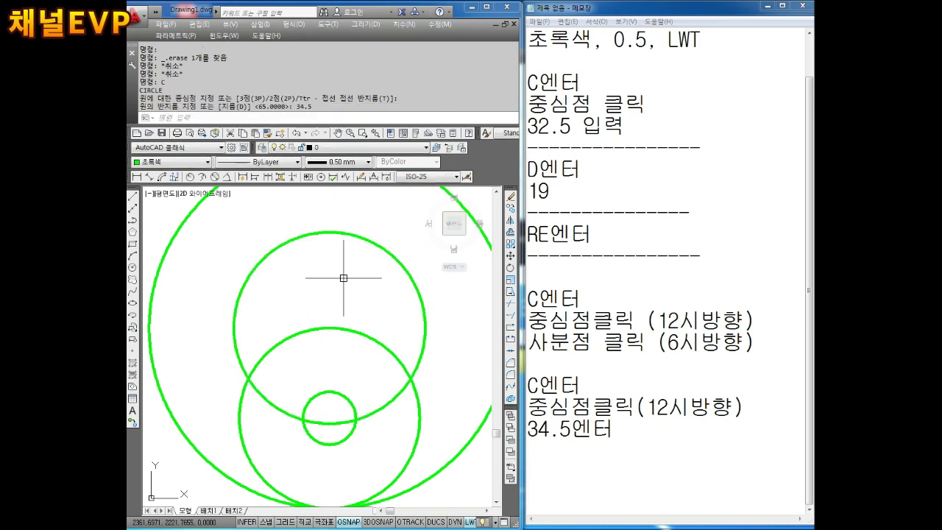
pyautogui.press('Escape')
pyautogui.press('Escape')
pyautogui.scroll(-2, 318, 286)
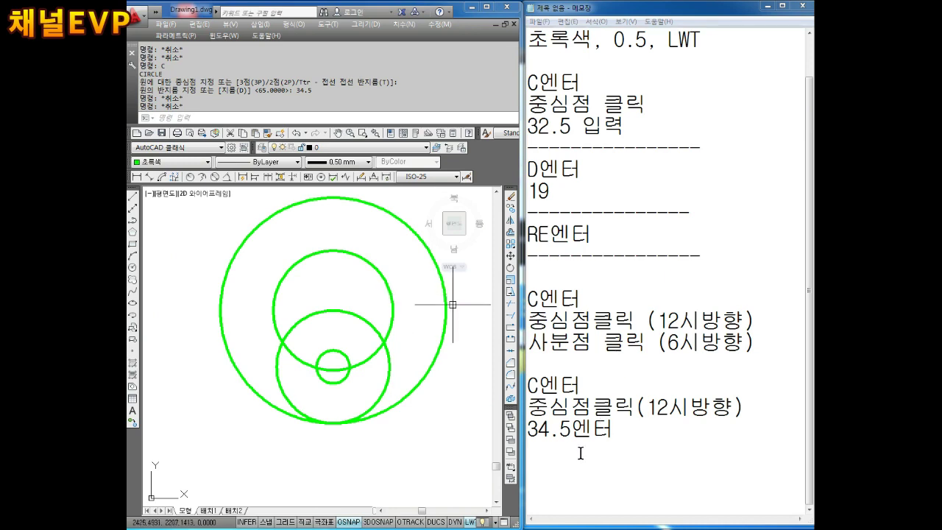
# Add a dashed divider line and a new 'L엔터' line in the Notepad memo.
pyautogui.click(569, 478)
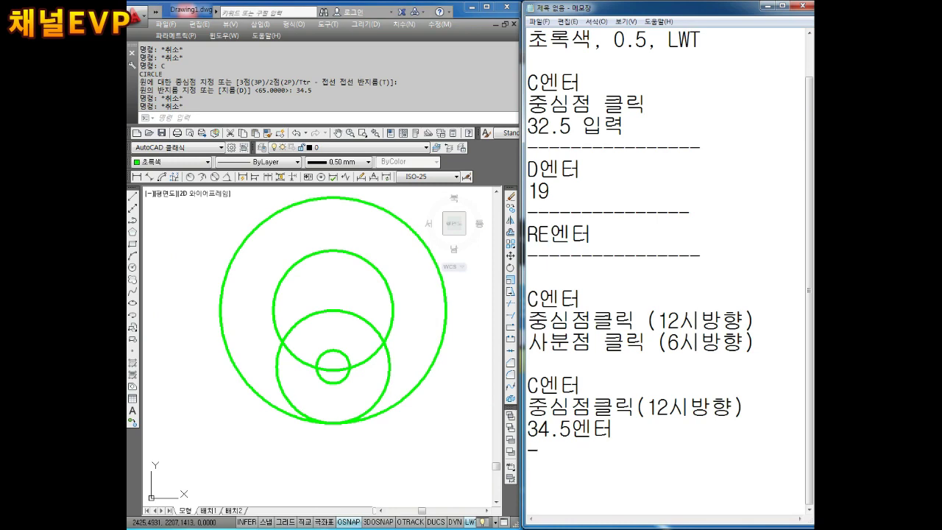
pyautogui.write('--------------------')
pyautogui.press('Return')
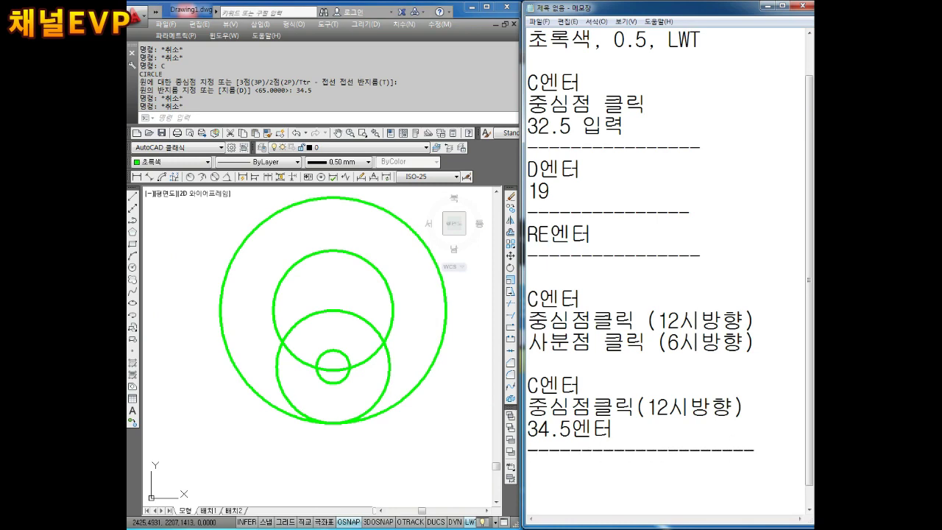
pyautogui.write('니엔터')
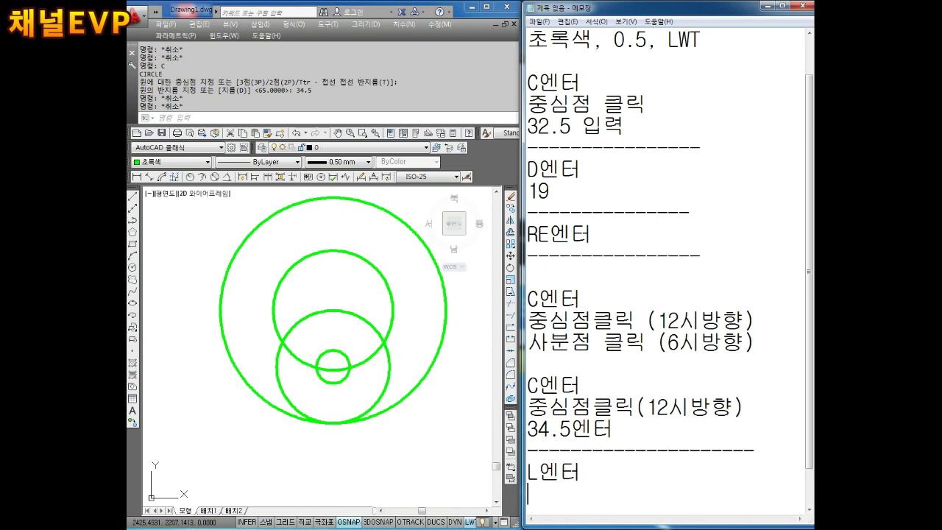
pyautogui.press('Return')
pyautogui.press('Return')
pyautogui.press('Return')
# Select the middle circle in the AutoCAD drawing.
pyautogui.click(335, 367)
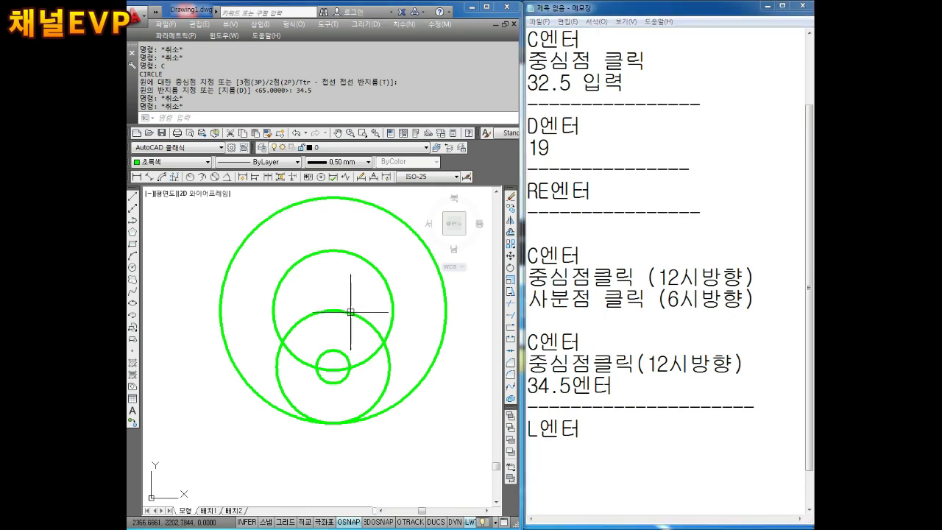
pyautogui.click(335, 312)
pyautogui.press('Escape')
pyautogui.click(334, 309)
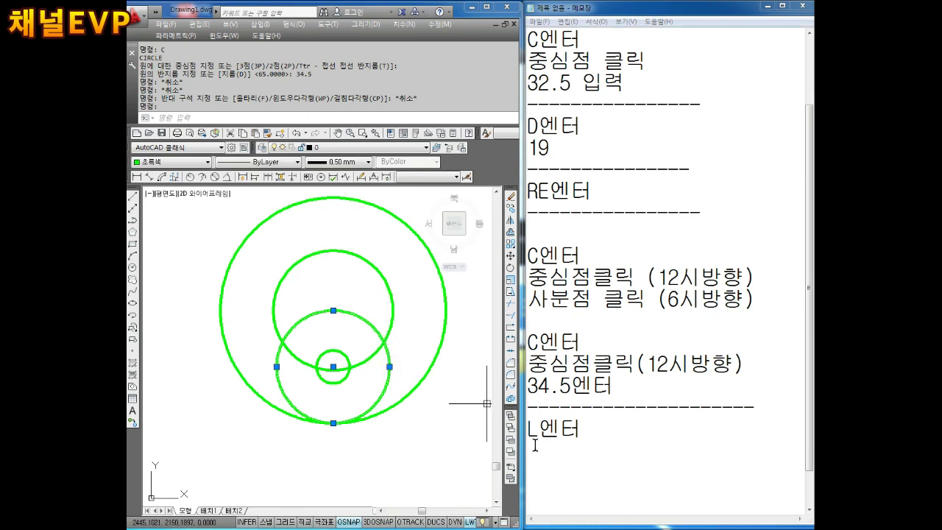
# Add a 65 linear dimension from the middle circle's top to its bottom.
pyautogui.click(558, 466)
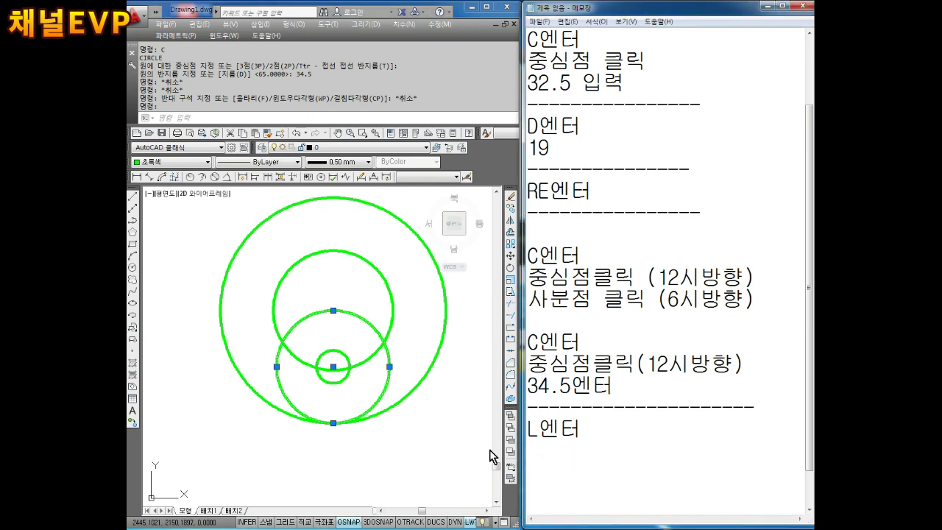
pyautogui.click(417, 428)
pyautogui.press('Escape')
pyautogui.press('Escape')
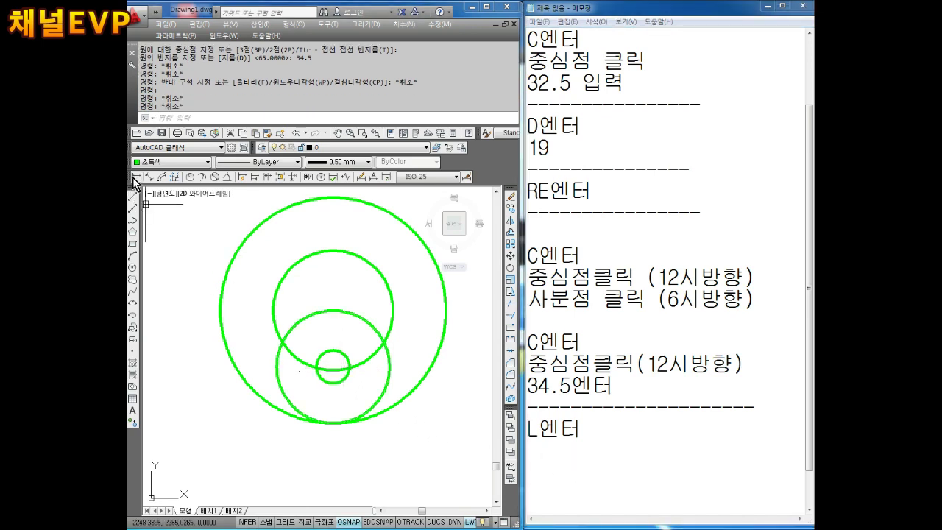
pyautogui.click(137, 176)
pyautogui.click(334, 311)
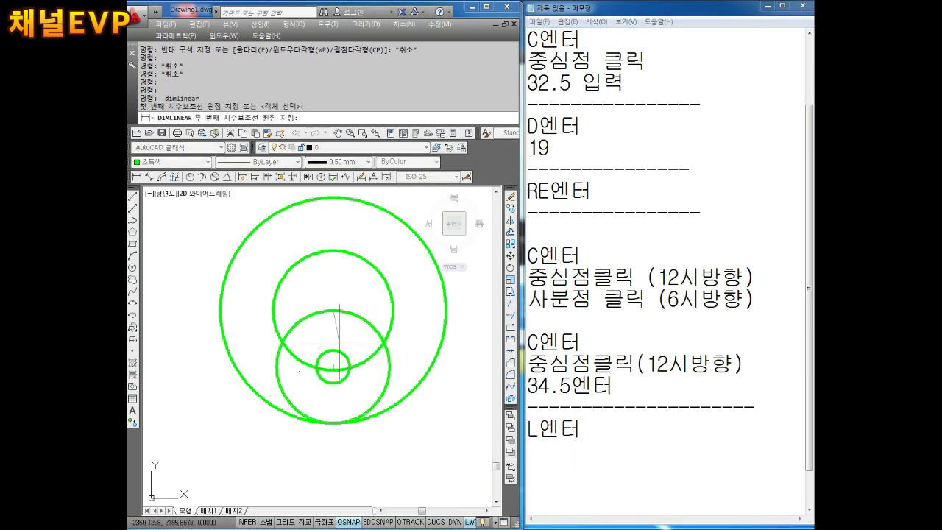
pyautogui.click(334, 423)
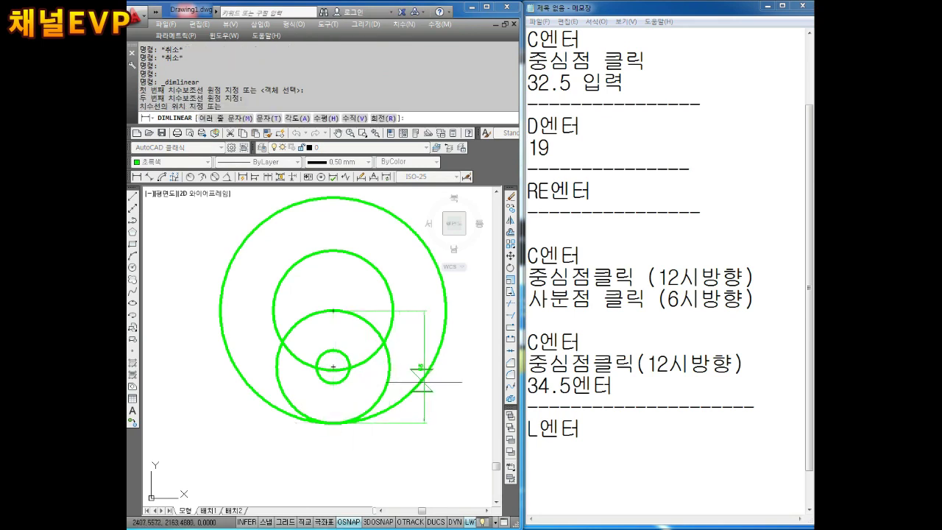
pyautogui.click(461, 380)
# Dimension the 30.5 gap between the large and middle circles' left quadrants.
pyautogui.scroll(3, 462, 381)
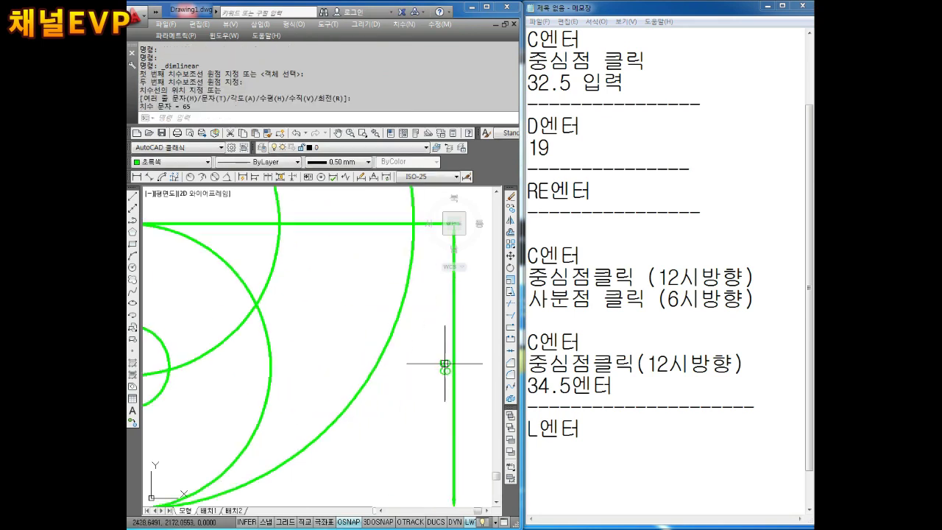
pyautogui.scroll(-3, 445, 365)
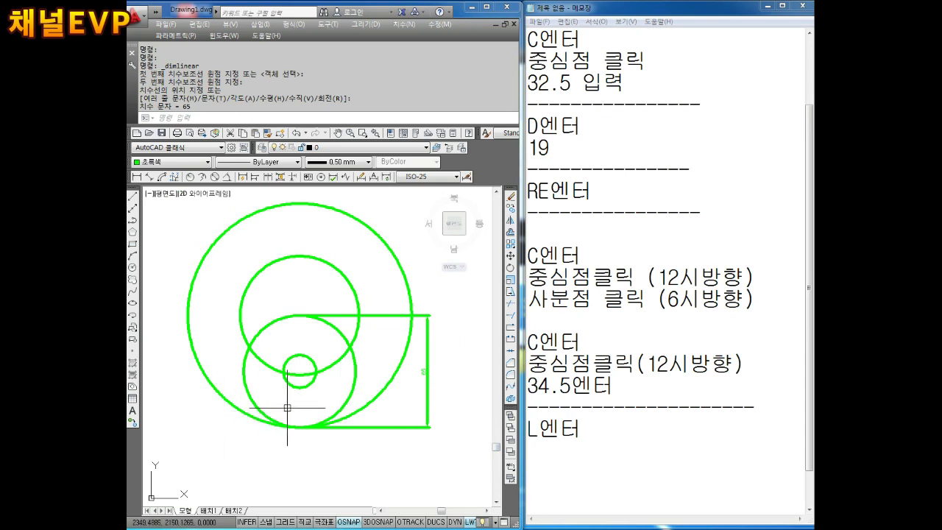
pyautogui.scroll(1, 252, 319)
pyautogui.scroll(1, 284, 309)
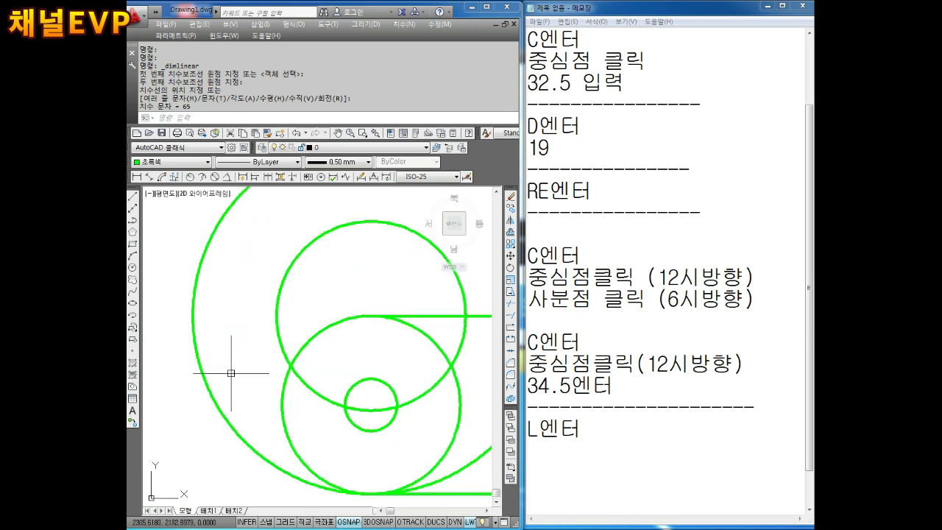
pyautogui.moveTo(232, 374); pyautogui.dragTo(240, 388, button='middle')
pyautogui.press('Escape')
pyautogui.press('Escape')
pyautogui.click(136, 177)
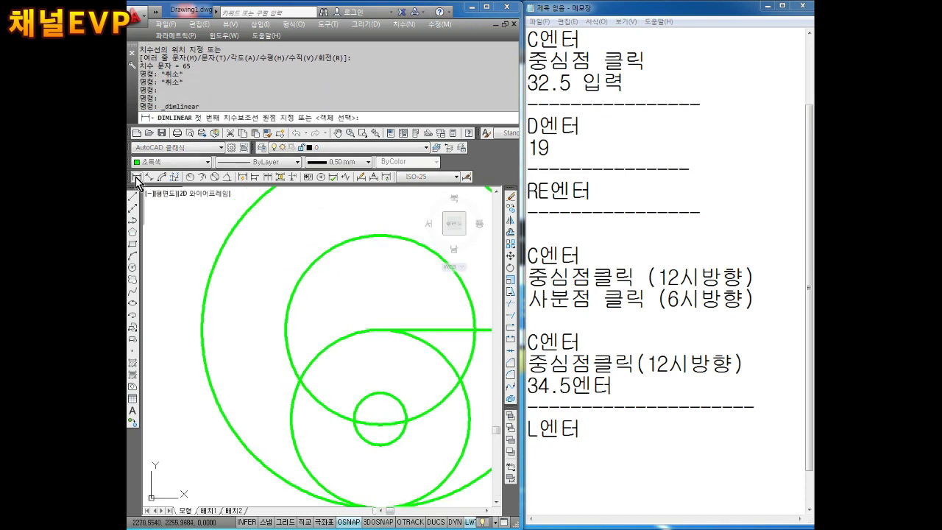
pyautogui.click(202, 330)
pyautogui.click(287, 329)
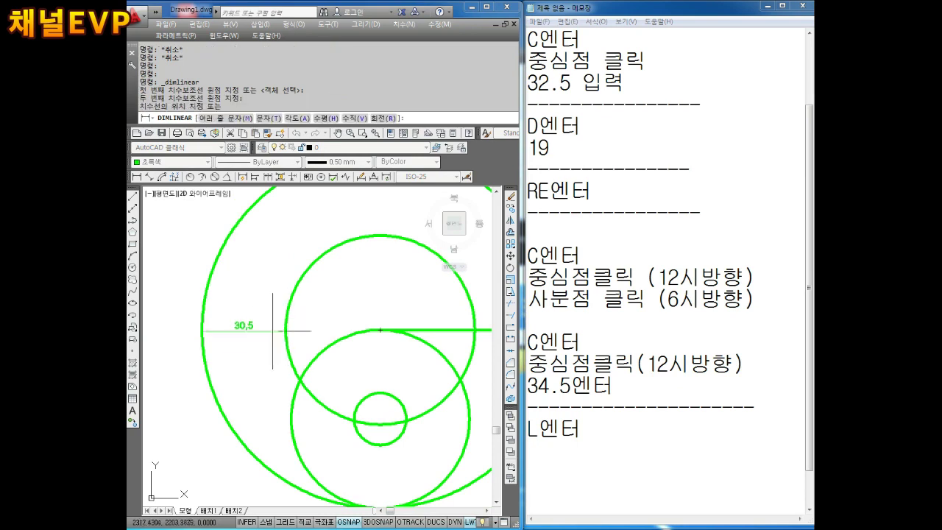
pyautogui.click(267, 351)
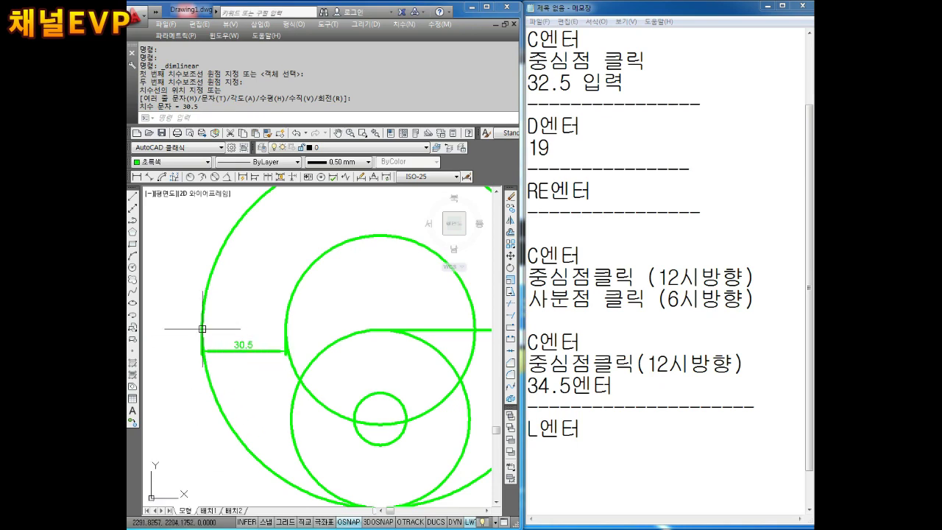
pyautogui.click(154, 522)
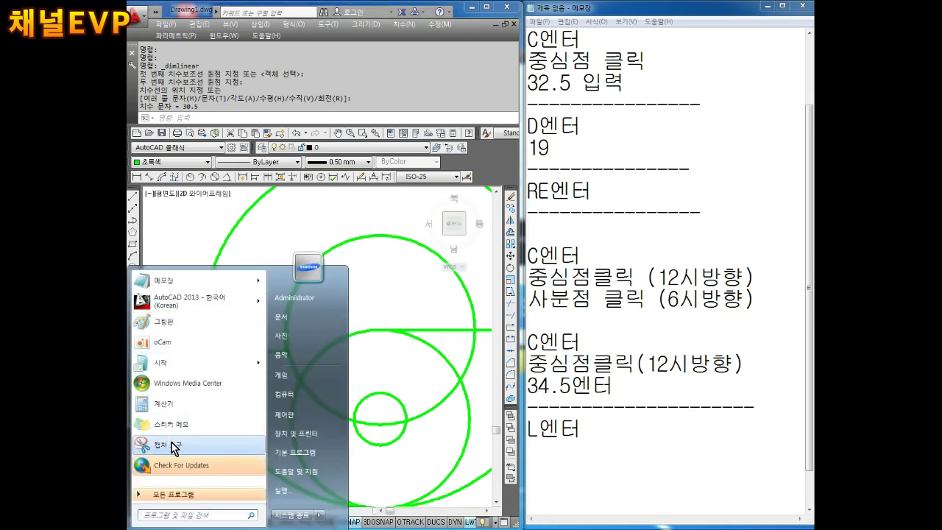
# Compute 15.25 + 34.5 = 49.75 in Windows Calculator, noting the sum in Notepad.
pyautogui.click(163, 403)
pyautogui.moveTo(659, 34); pyautogui.dragTo(396, 26)
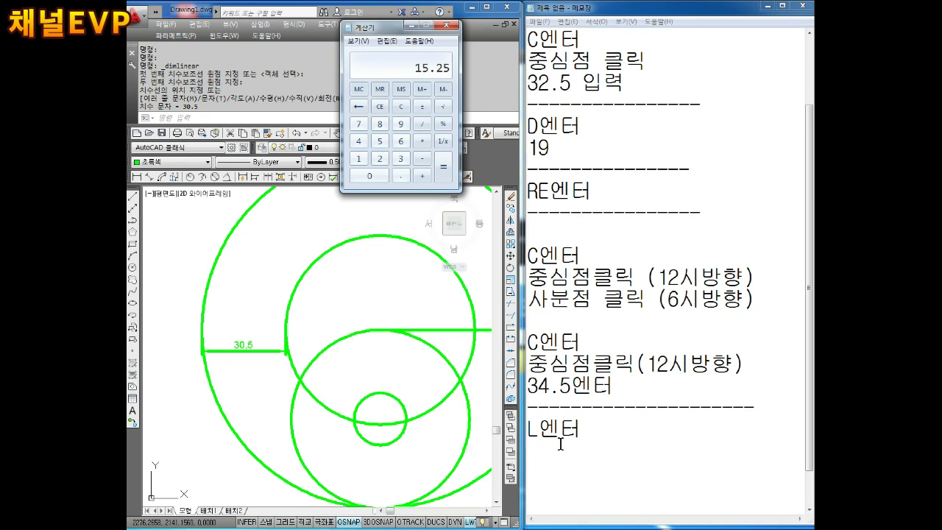
pyautogui.click(593, 443)
pyautogui.write('(15.25+34.5)')
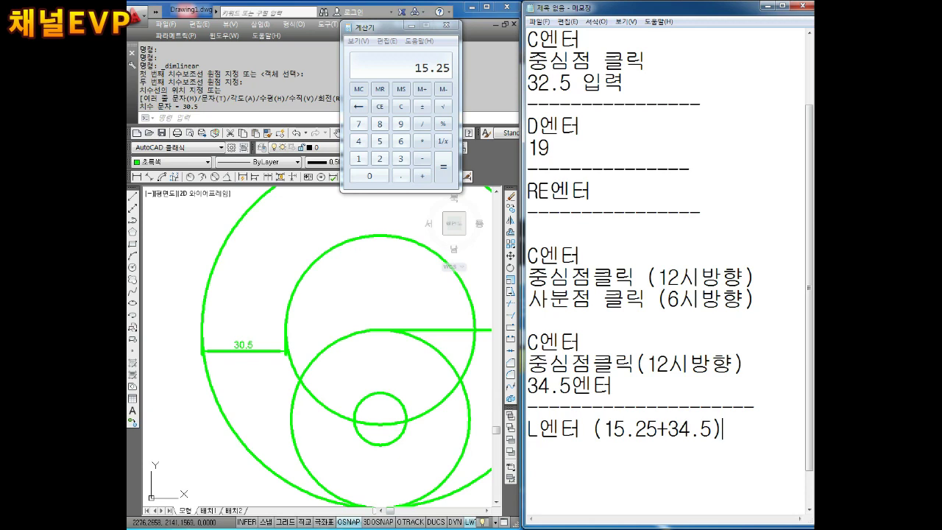
pyautogui.click(396, 72)
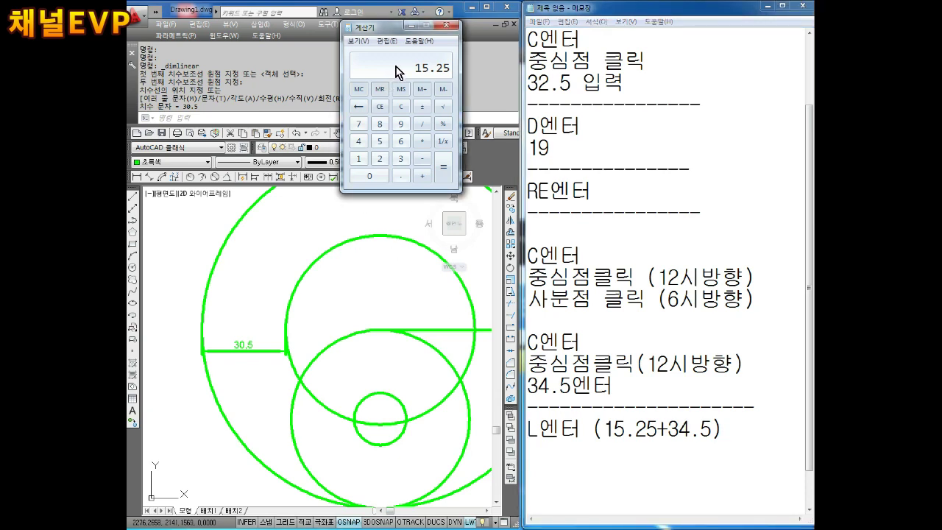
pyautogui.write('34.5')
pyautogui.press('Return')
pyautogui.click(749, 458)
pyautogui.write('49.75')
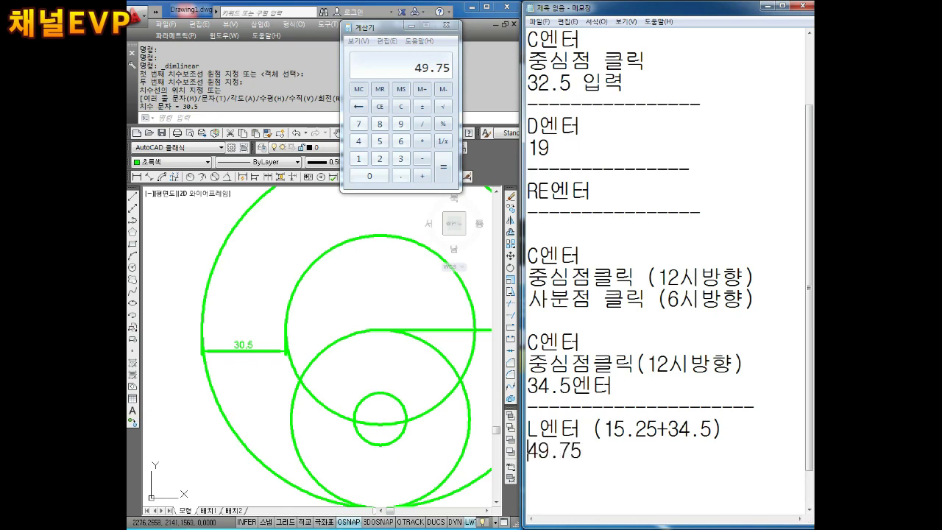
pyautogui.write('@')
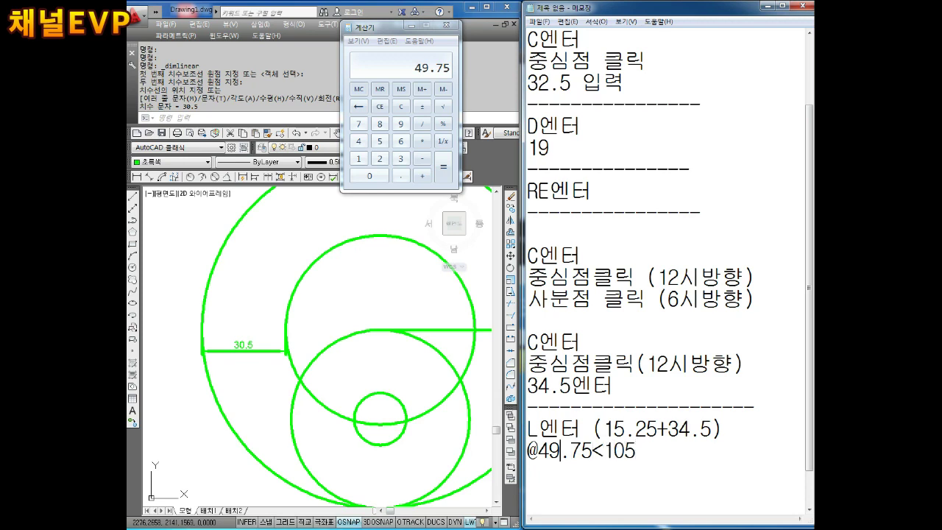
pyautogui.press('Return')
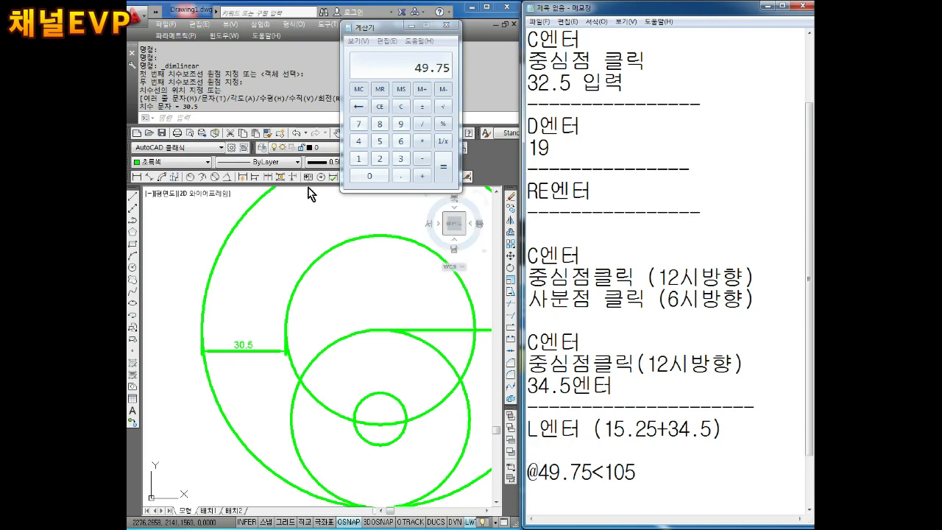
# Draw a small circle centred on the middle circle's centre point.
pyautogui.click(326, 263)
pyautogui.press('Escape')
pyautogui.press('Escape')
pyautogui.scroll(2, 326, 263)
pyautogui.scroll(-2, 404, 248)
pyautogui.press('Escape')
pyautogui.press('Escape')
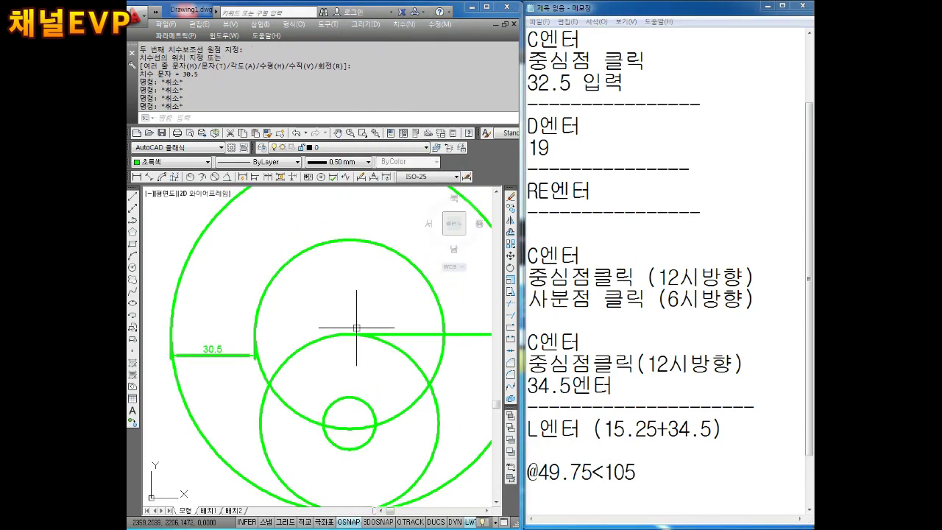
pyautogui.write('c')
pyautogui.press('Return')
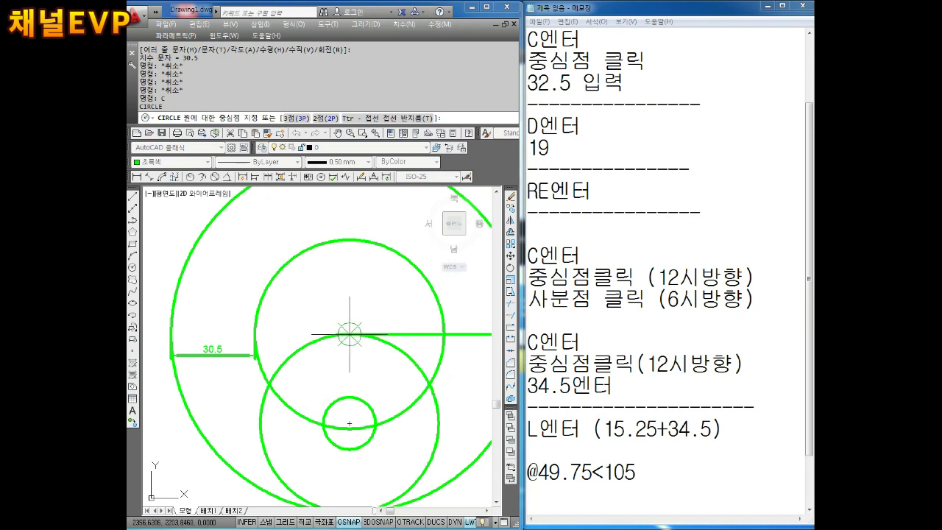
pyautogui.click(349, 335)
pyautogui.click(352, 316)
pyautogui.press('Escape')
pyautogui.press('Escape')
pyautogui.scroll(2, 346, 324)
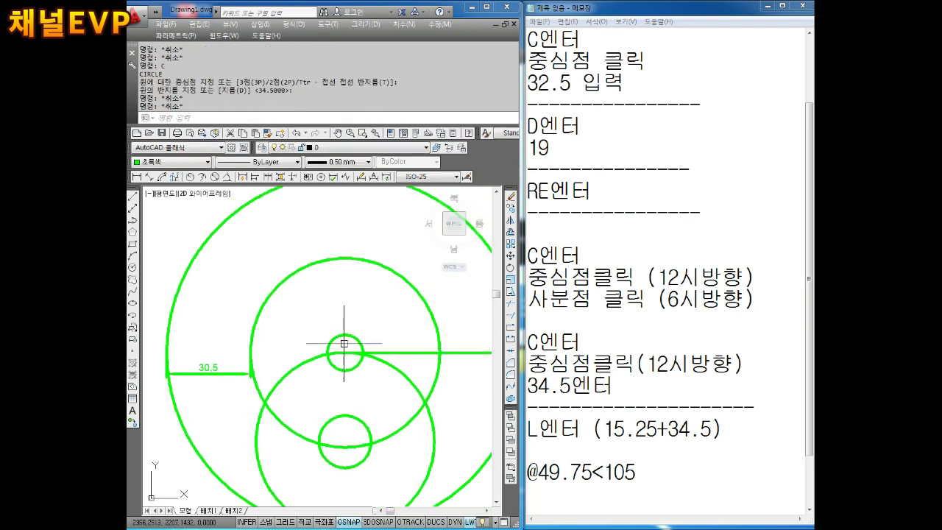
pyautogui.scroll(-2, 391, 316)
pyautogui.scroll(2, 336, 320)
pyautogui.press('Escape')
pyautogui.press('Escape')
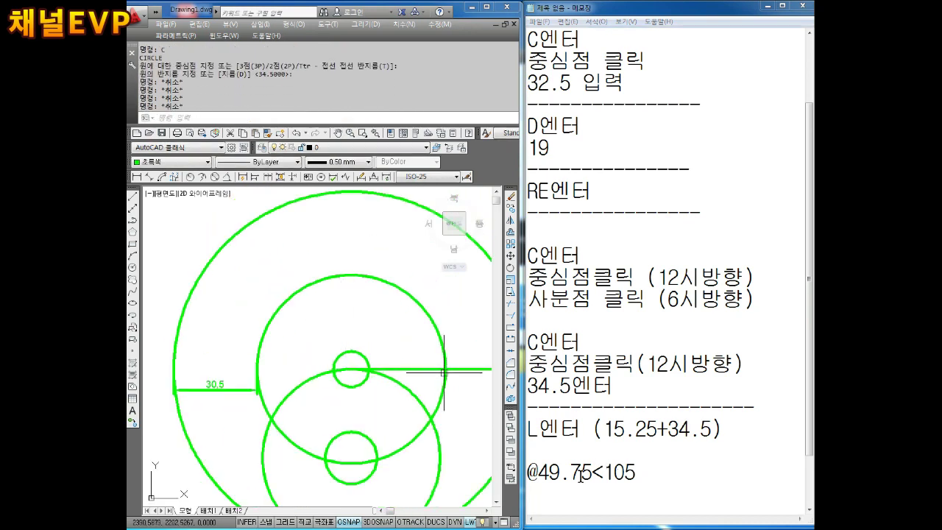
pyautogui.click(553, 453)
pyautogui.write('중심저')
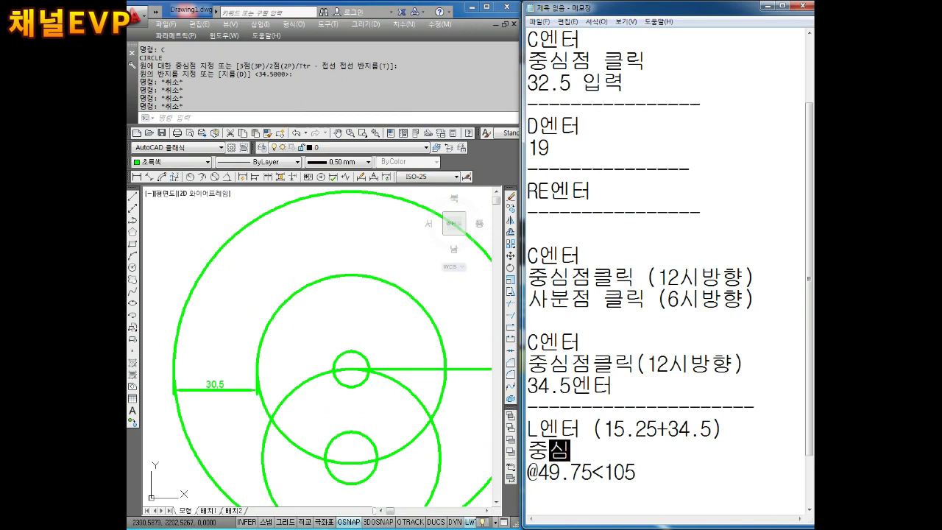
pyautogui.write('점 클릭')
pyautogui.press('Down')
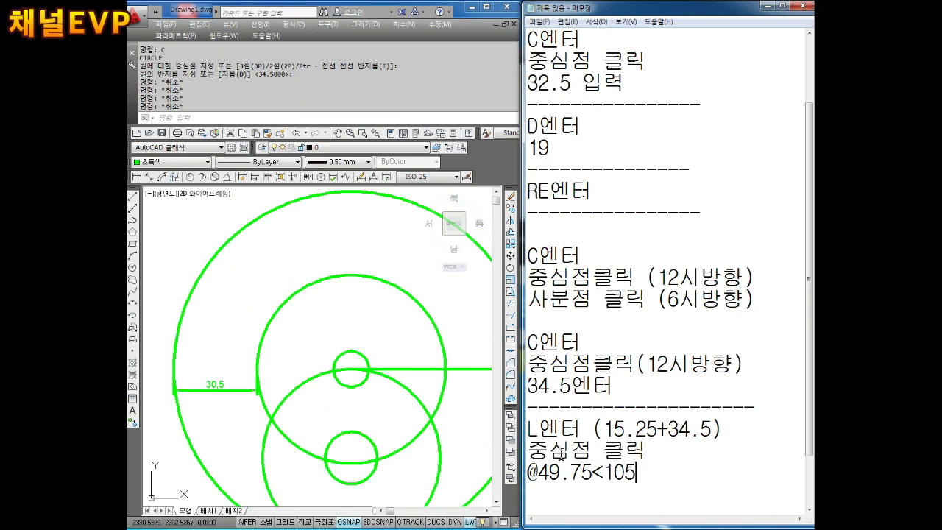
pyautogui.press('Return')
pyautogui.press('Return')
pyautogui.press('Return')
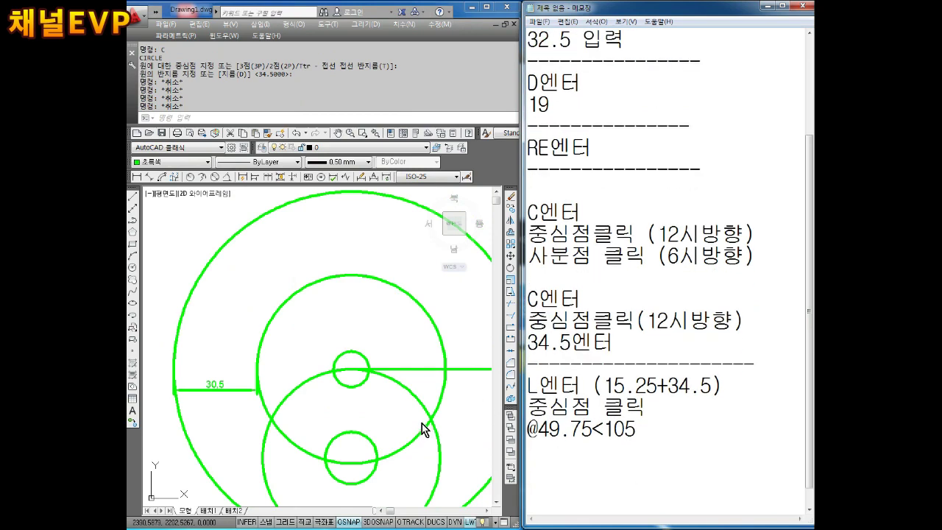
pyautogui.click(356, 377)
pyautogui.press('Escape')
pyautogui.press('Escape')
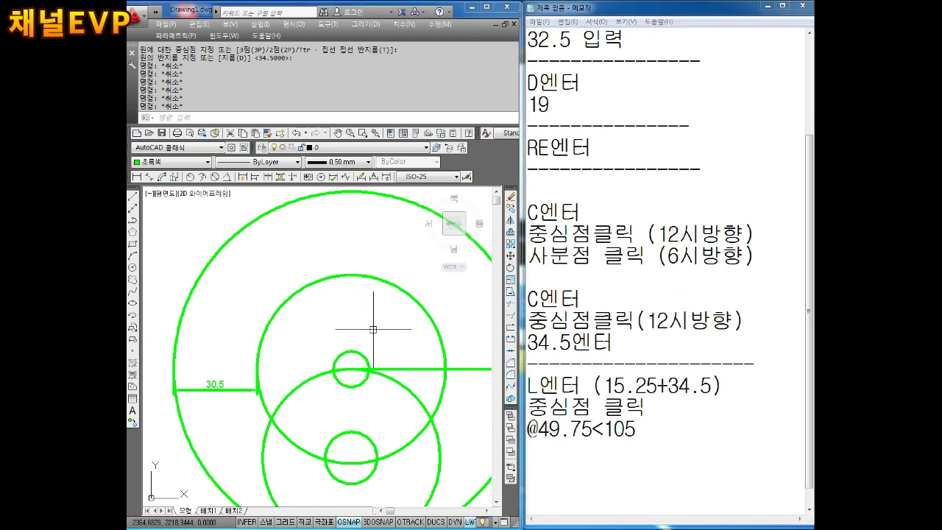
pyautogui.write('l')
pyautogui.press('Return')
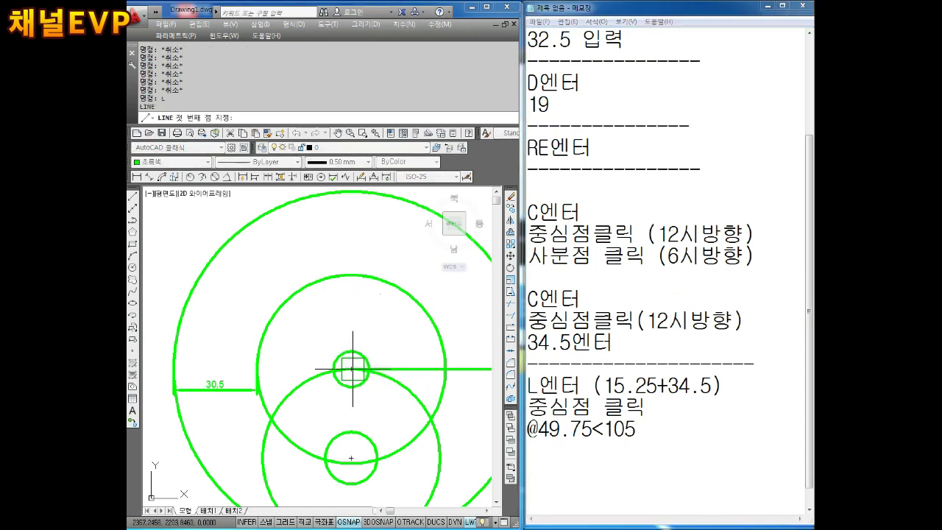
# Delete the small helper circle.
pyautogui.scroll(5, 352, 368)
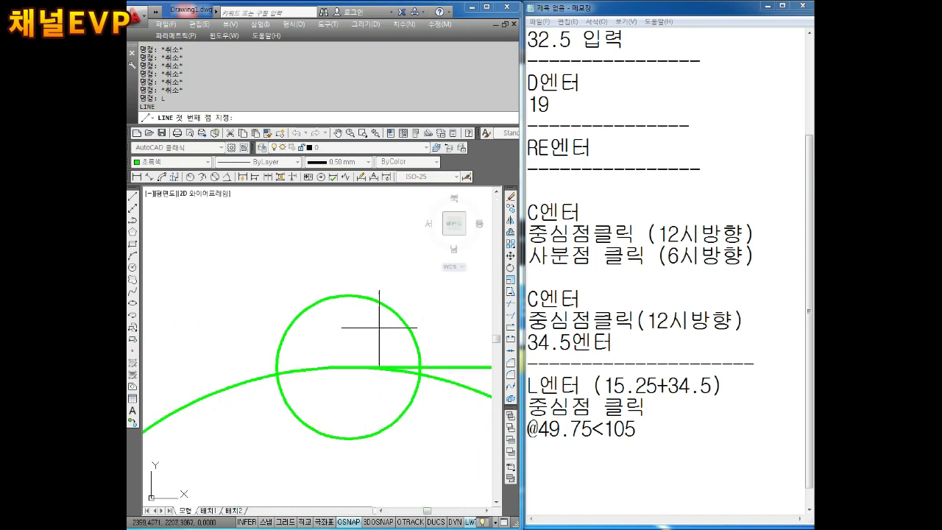
pyautogui.press('Escape')
pyautogui.click(387, 310)
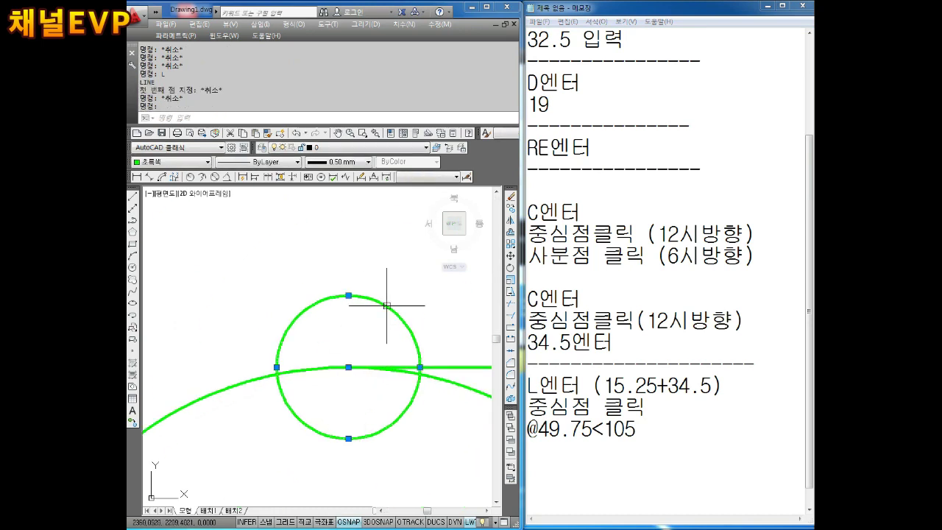
pyautogui.press('Delete')
pyautogui.press('Escape')
pyautogui.press('Escape')
pyautogui.write('l')
pyautogui.press('Return')
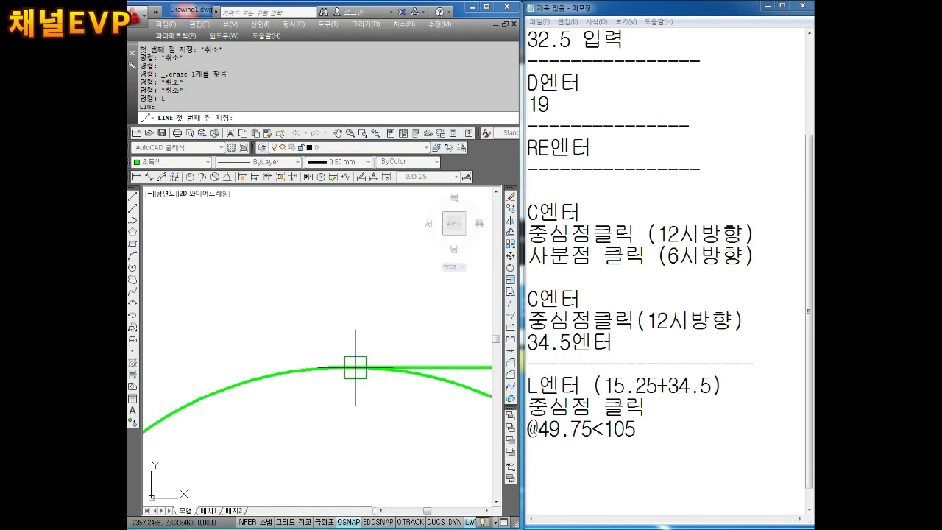
pyautogui.click(356, 368)
pyautogui.scroll(-3, 361, 295)
pyautogui.write('@49.75<105')
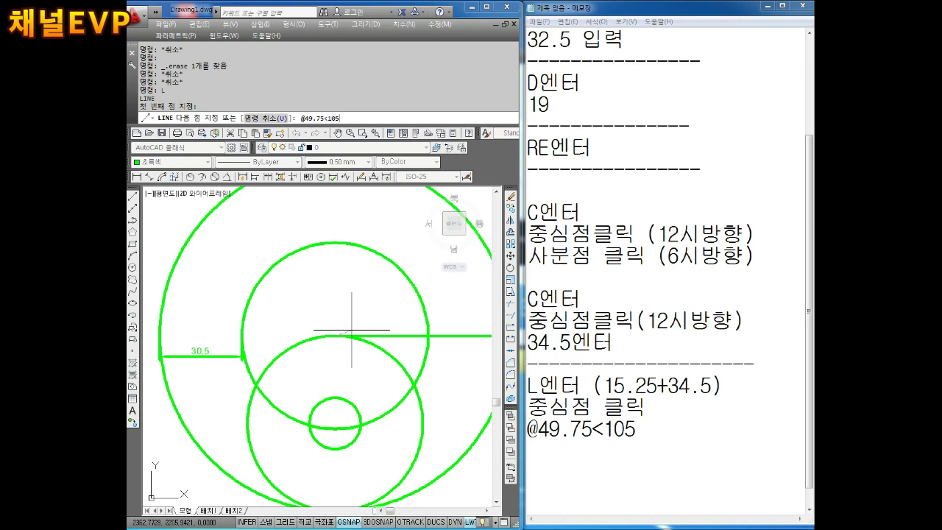
pyautogui.press('Return')
pyautogui.press('Escape')
pyautogui.press('Escape')
pyautogui.scroll(-5, 414, 322)
pyautogui.scroll(3, 358, 332)
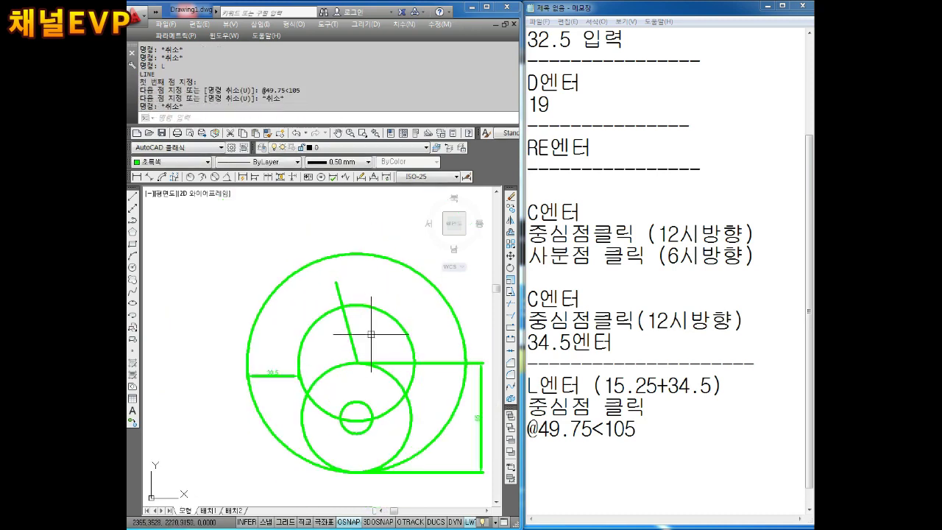
pyautogui.scroll(5, 360, 368)
pyautogui.scroll(-2, 368, 390)
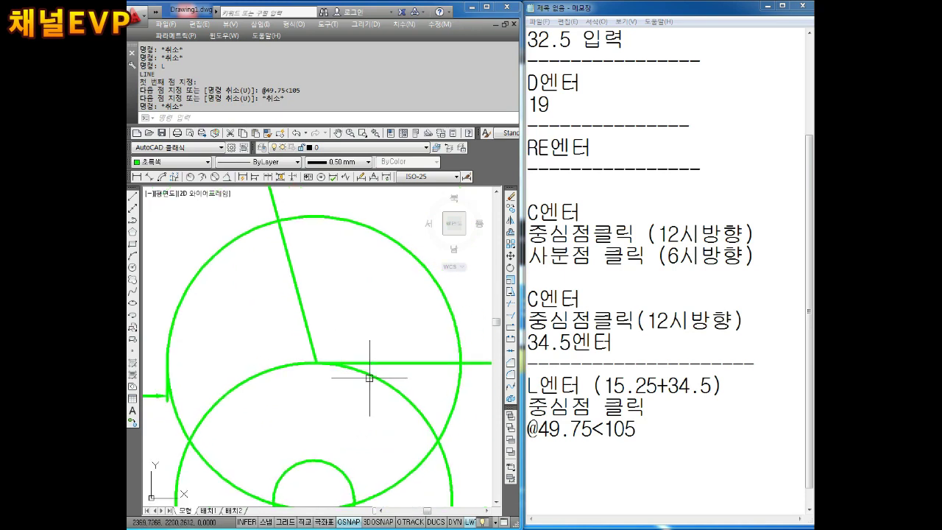
# Erase the horizontal line and begin a new line at the circle's centre.
pyautogui.press('Escape')
pyautogui.click(370, 378)
pyautogui.click(383, 361)
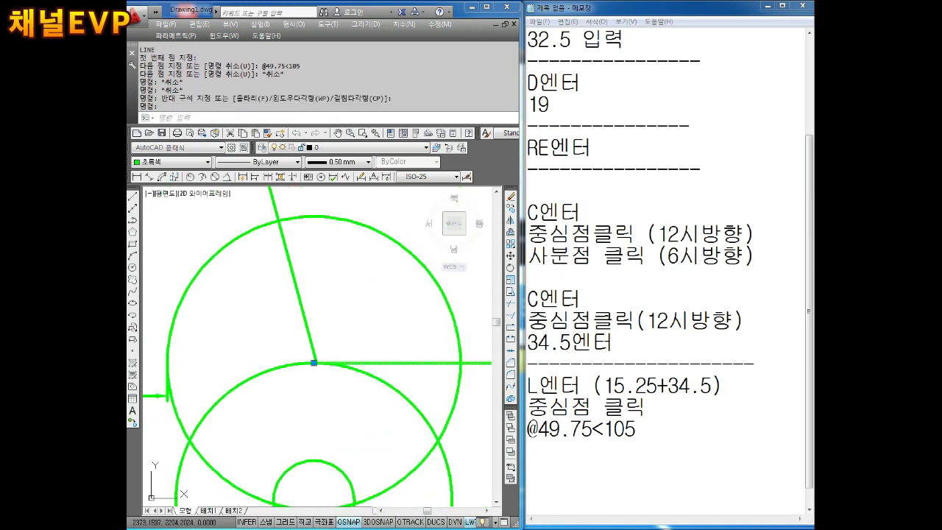
pyautogui.press('Delete')
pyautogui.scroll(3, 315, 375)
pyautogui.scroll(-2, 322, 375)
pyautogui.scroll(-1, 322, 385)
pyautogui.press('Escape')
pyautogui.press('Escape')
pyautogui.press('Escape')
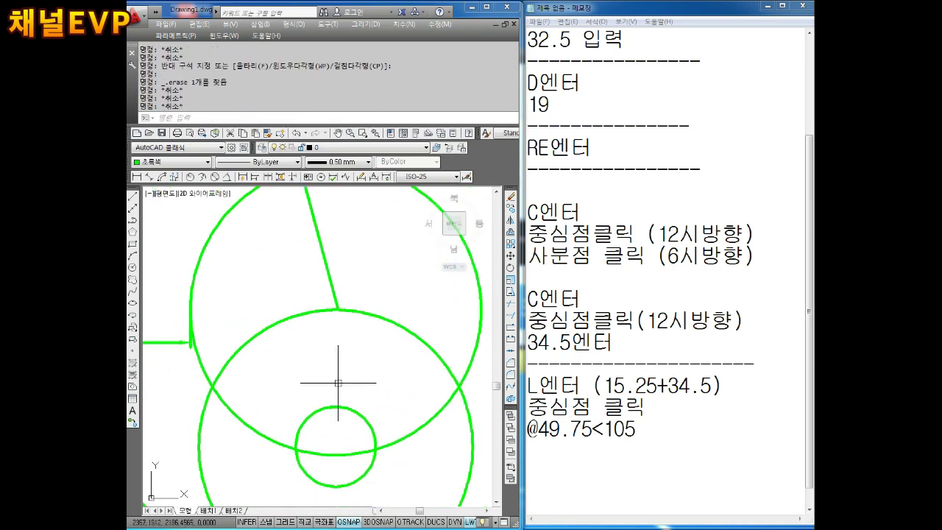
pyautogui.write('ㄴ')
pyautogui.press('Return')
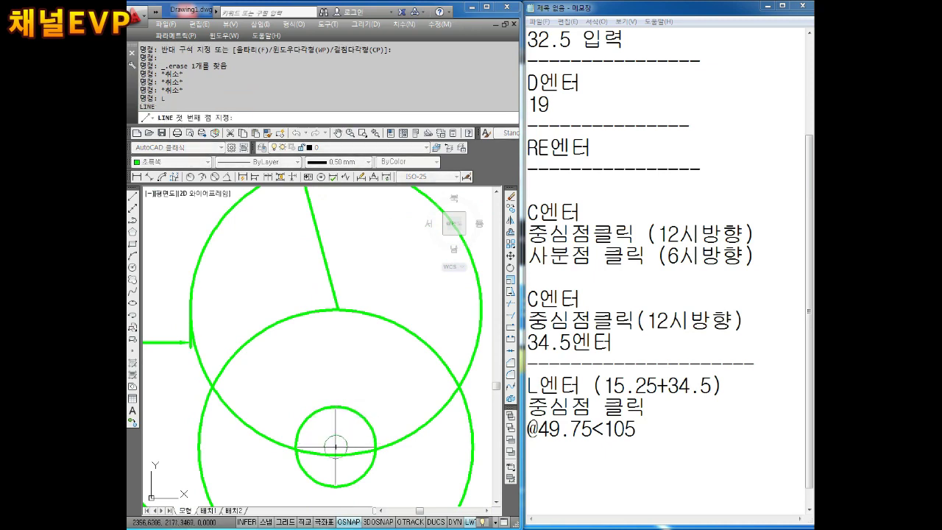
pyautogui.click(337, 446)
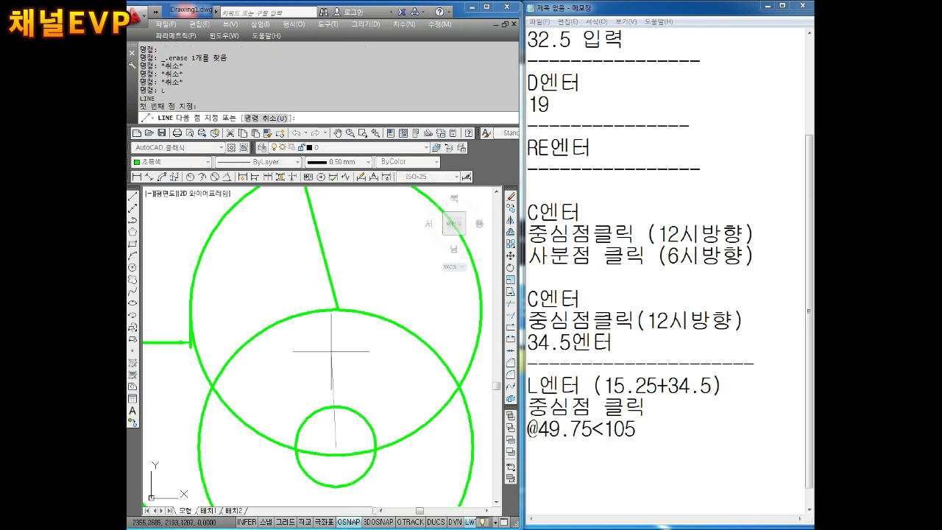
# With Ortho on, end the vertical centre line above the circles.
pyautogui.press('F8')
pyautogui.click(338, 254)
pyautogui.press('Escape')
pyautogui.scroll(3, 346, 324)
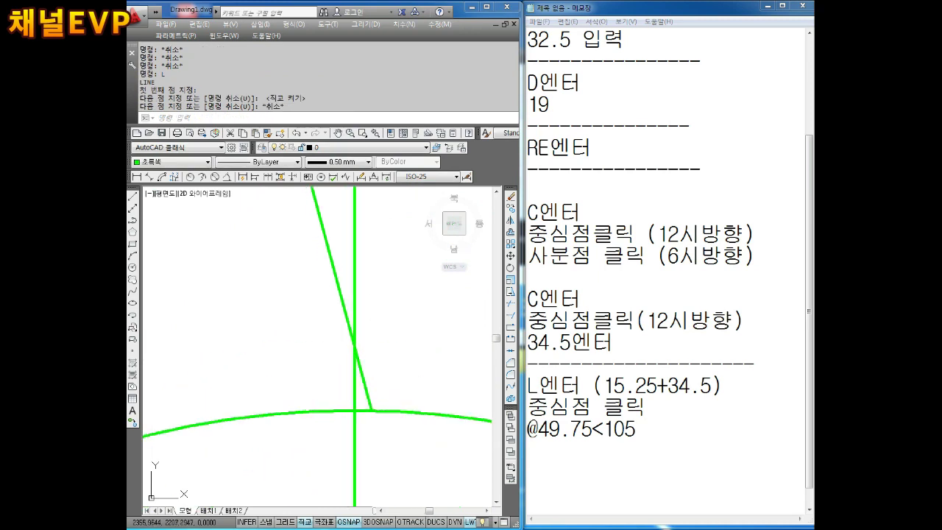
pyautogui.scroll(3, 361, 324)
pyautogui.scroll(-3, 383, 326)
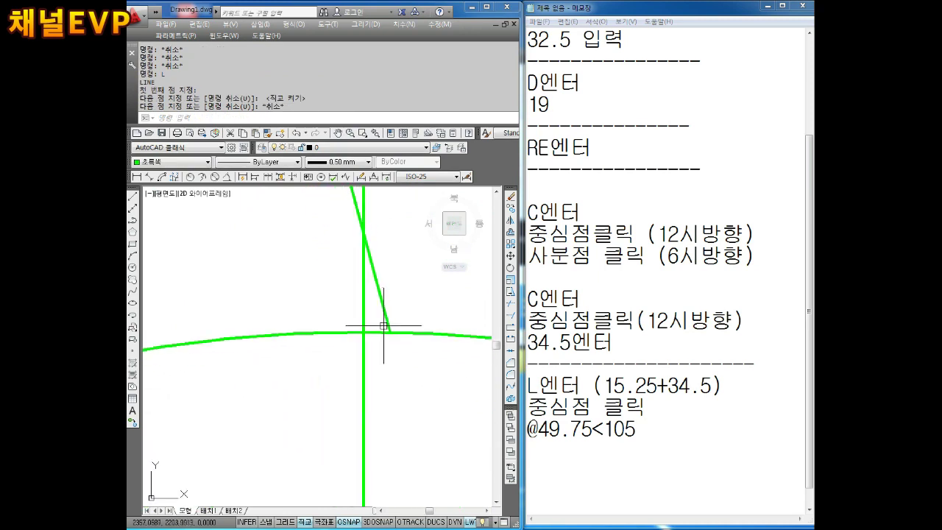
pyautogui.press('Escape')
pyautogui.press('Escape')
pyautogui.press('Escape')
pyautogui.scroll(-1, 384, 309)
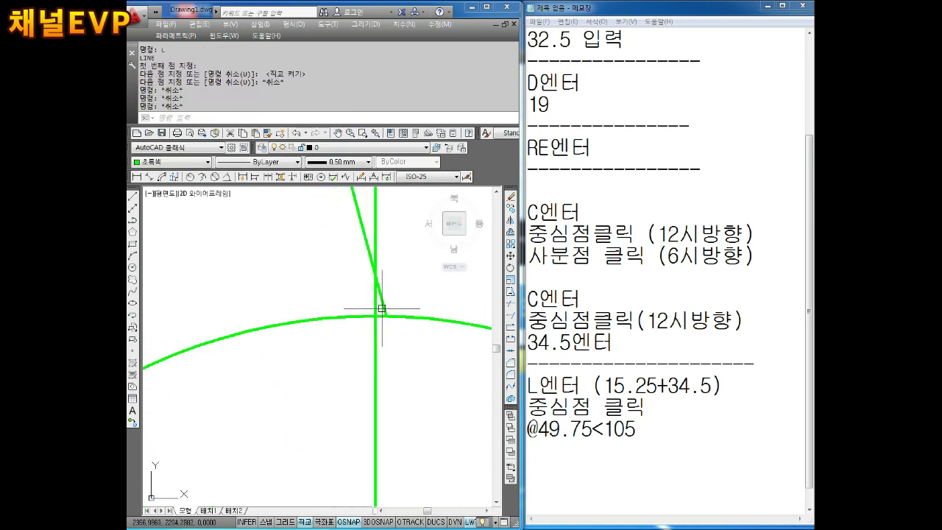
pyautogui.scroll(-2, 389, 337)
pyautogui.press('Escape')
pyautogui.scroll(-1, 389, 324)
pyautogui.scroll(5, 381, 324)
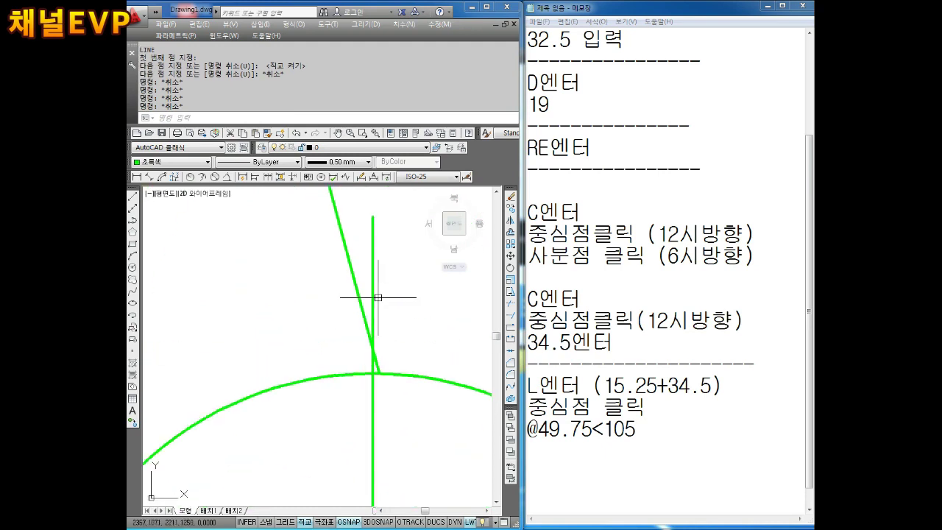
pyautogui.scroll(3, 377, 331)
pyautogui.press('Escape')
pyautogui.press('Escape')
pyautogui.click(383, 386)
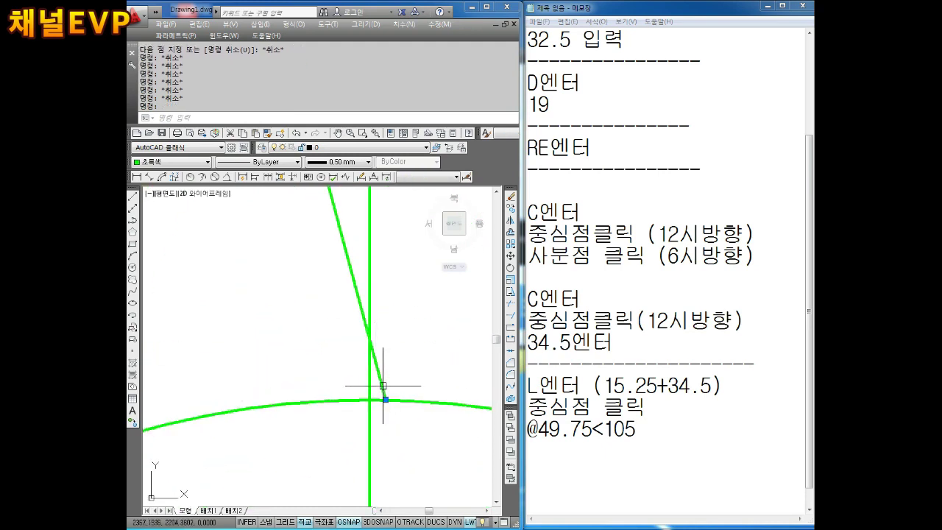
pyautogui.press('Delete')
pyautogui.moveTo(400, 393); pyautogui.dragTo(416, 361, button='middle')
pyautogui.press('Escape')
pyautogui.press('Escape')
pyautogui.press('Escape')
pyautogui.write('L')
pyautogui.press('Return')
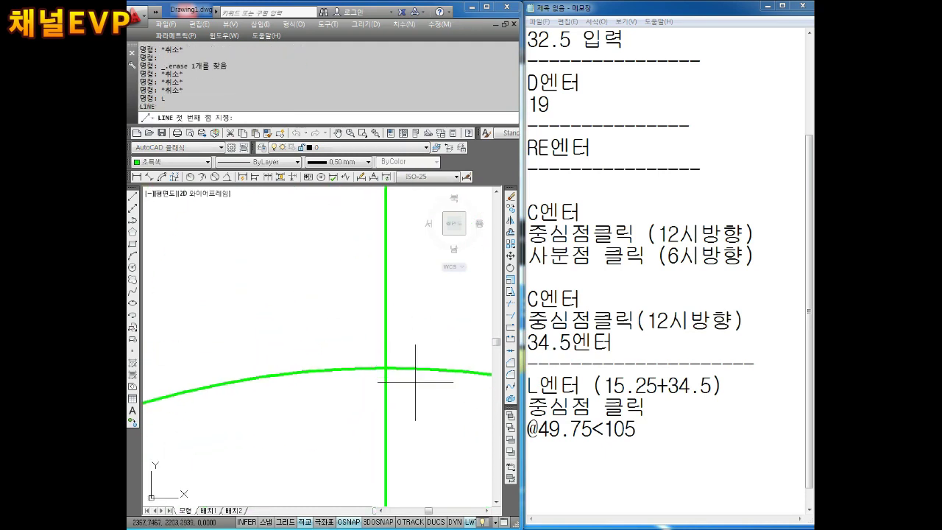
pyautogui.click(385, 369)
pyautogui.write('@49.75<105')
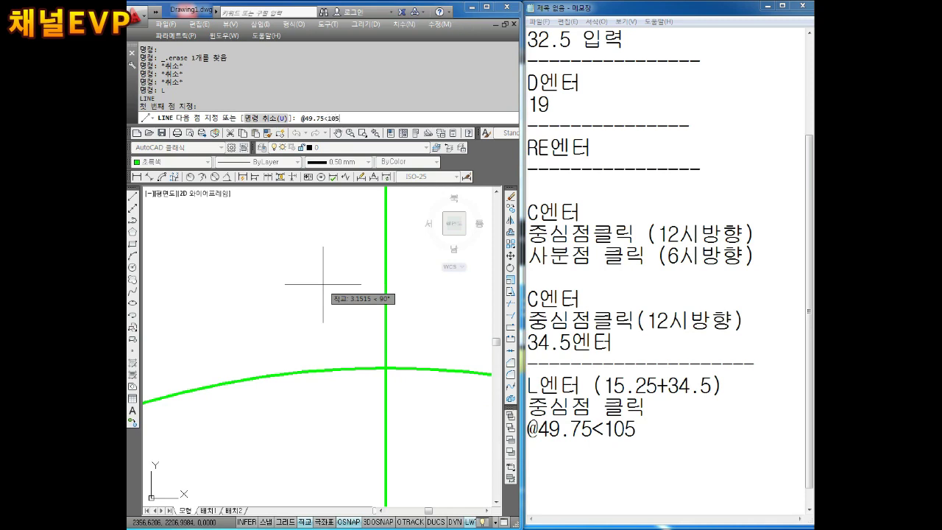
pyautogui.press('Return')
pyautogui.press('Escape')
pyautogui.press('Escape')
# Pan and zoom to inspect the new 105° line across the circles.
pyautogui.scroll(-8, 344, 309)
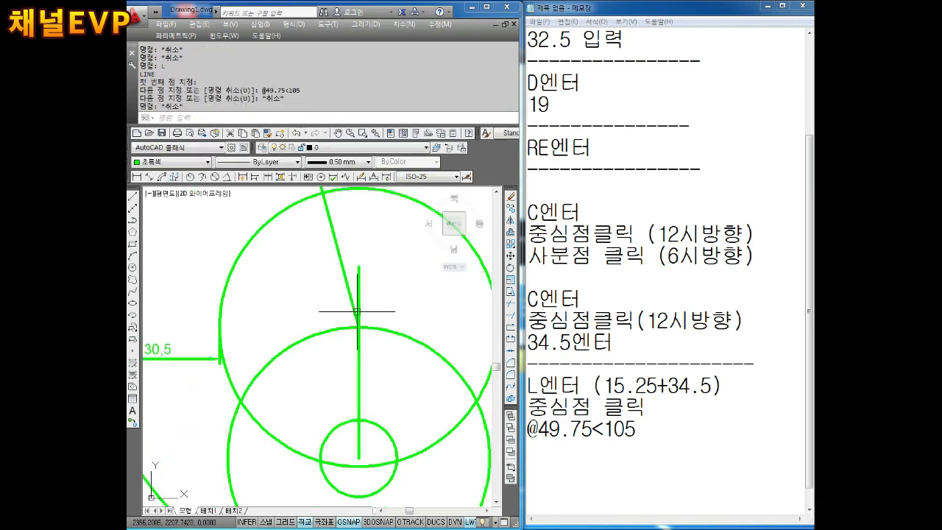
pyautogui.scroll(-1, 350, 299)
pyautogui.scroll(3, 373, 321)
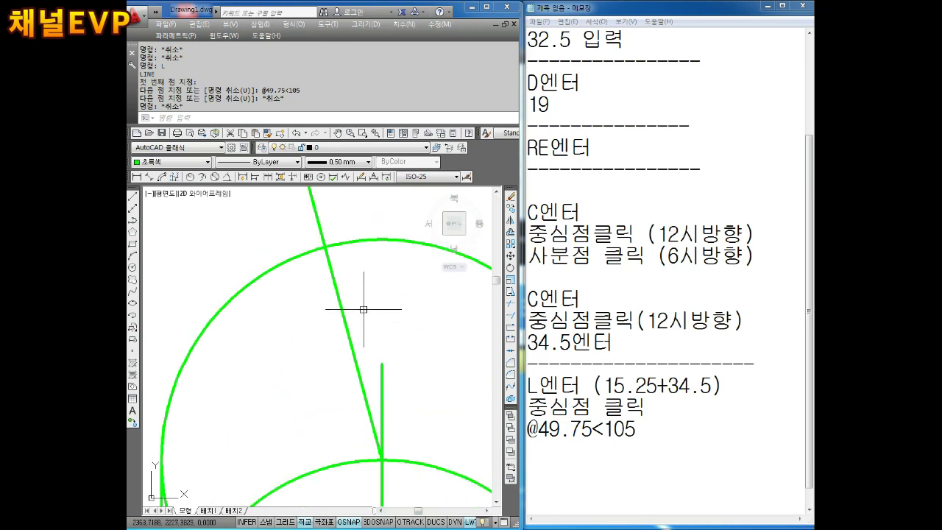
pyautogui.scroll(-1, 361, 313)
pyautogui.moveTo(361, 313)
pyautogui.mouseDown(button='middle')
pyautogui.moveTo(349, 324)
pyautogui.moveTo(354, 349)
pyautogui.mouseUp(button='middle')
pyautogui.press('Escape')
pyautogui.press('Escape')
pyautogui.click(336, 315)
pyautogui.press('Escape')
pyautogui.press('Escape')
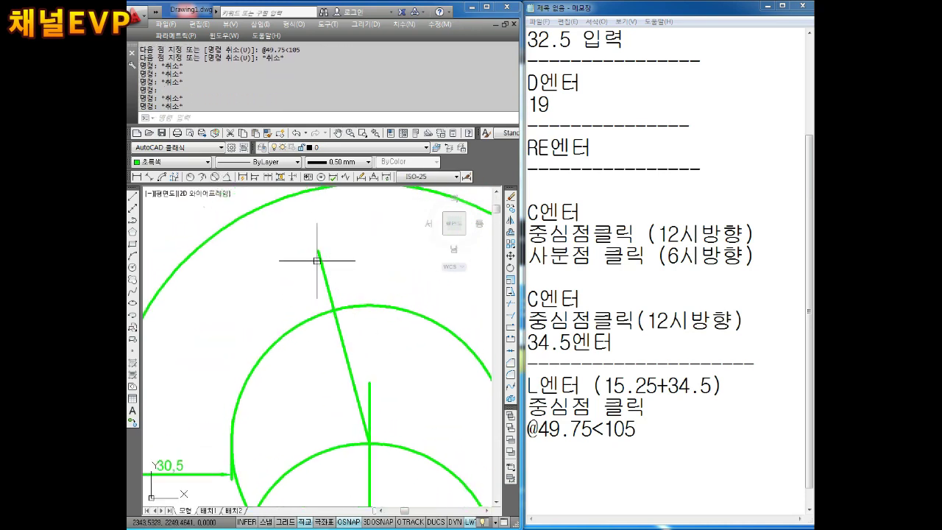
pyautogui.moveTo(316, 257); pyautogui.dragTo(336, 254, button='middle')
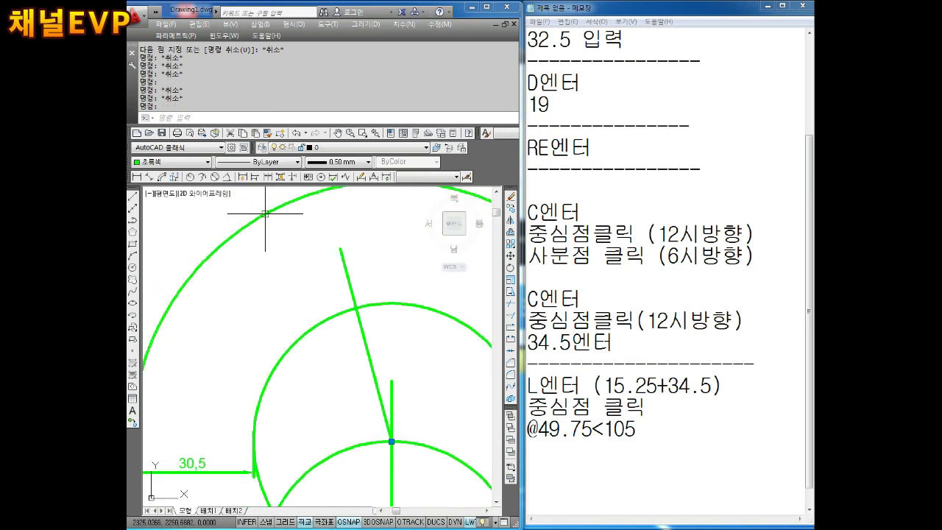
pyautogui.middleClick(309, 319)
pyautogui.middleClick(315, 323)
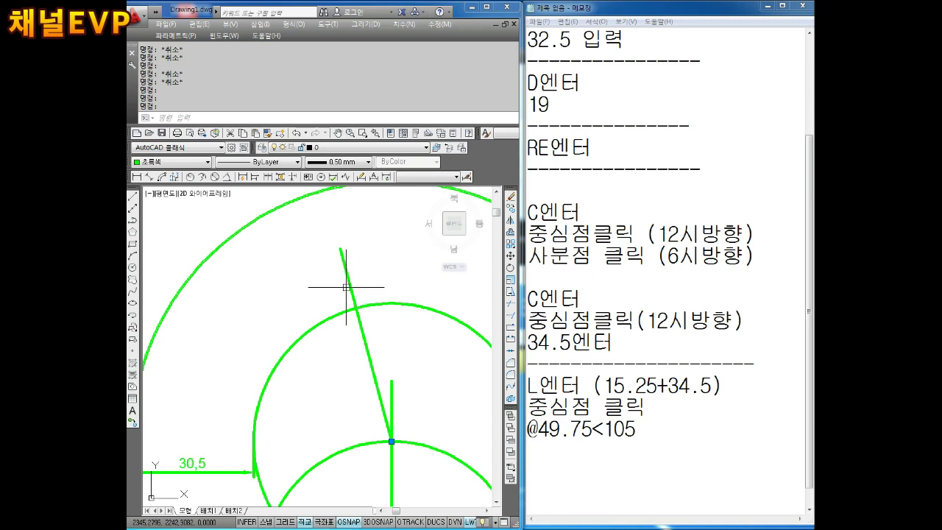
pyautogui.moveTo(307, 259); pyautogui.dragTo(289, 250, button='middle')
pyautogui.press('Escape')
pyautogui.press('Escape')
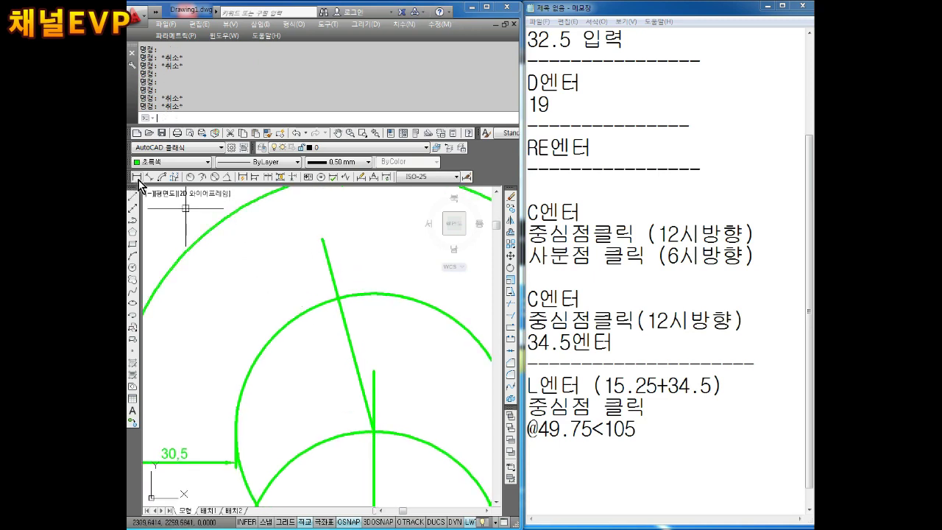
# Measure the slanted line end to end with an aligned dimension, confirm 49.75, then discard it.
pyautogui.click(149, 178)
pyautogui.click(323, 239)
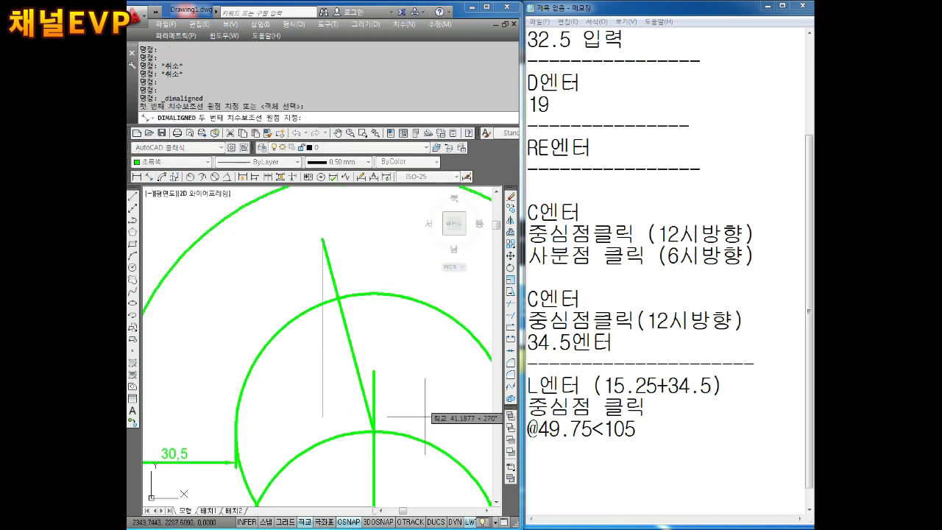
pyautogui.click(374, 432)
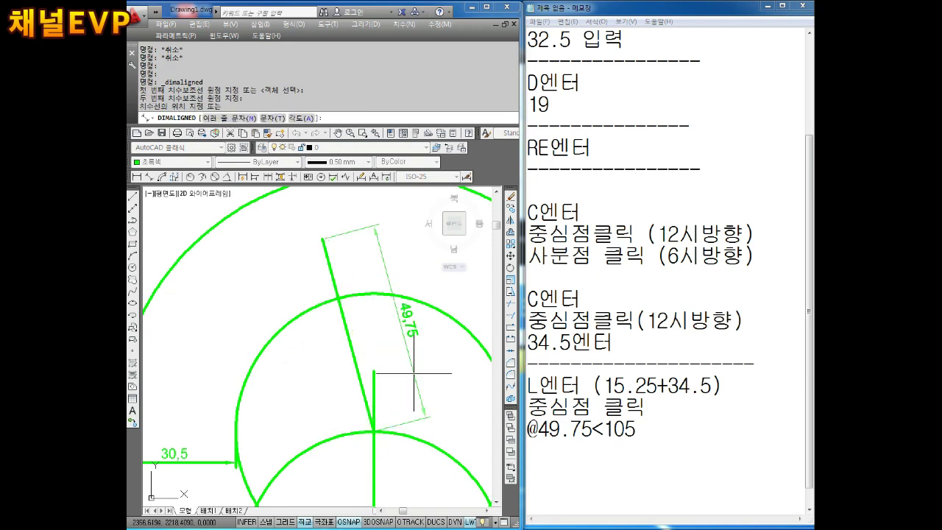
pyautogui.press('Escape')
# Draw a small marker circle on the slanted line's upper endpoint.
pyautogui.press('Escape')
pyautogui.scroll(-3, 417, 370)
pyautogui.scroll(3, 368, 273)
pyautogui.scroll(2, 365, 302)
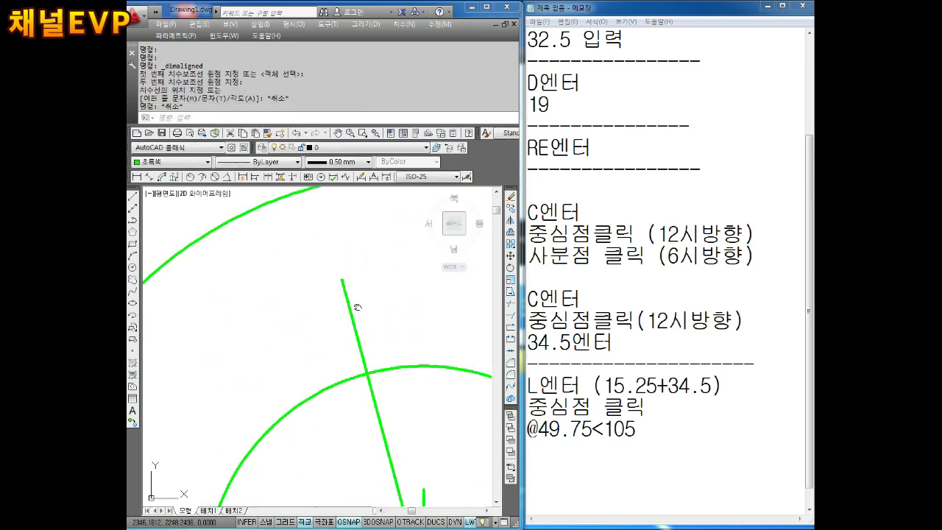
pyautogui.press('Escape')
pyautogui.press('Escape')
pyautogui.write('c')
pyautogui.press('Return')
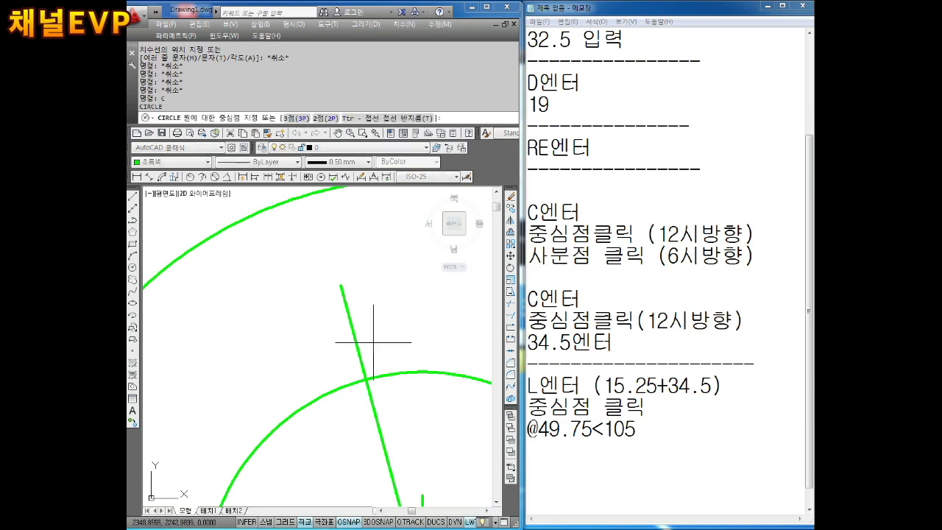
pyautogui.click(341, 285)
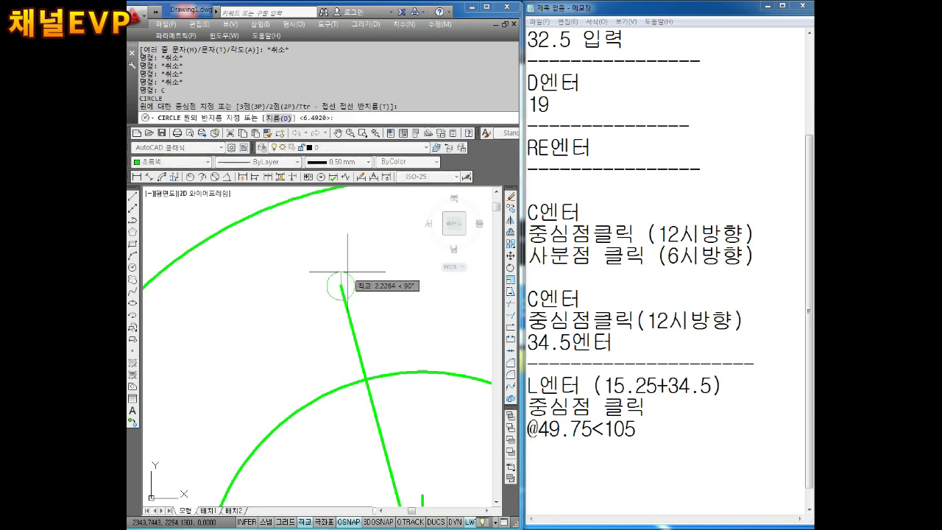
pyautogui.press('Escape')
pyautogui.scroll(-2, 375, 311)
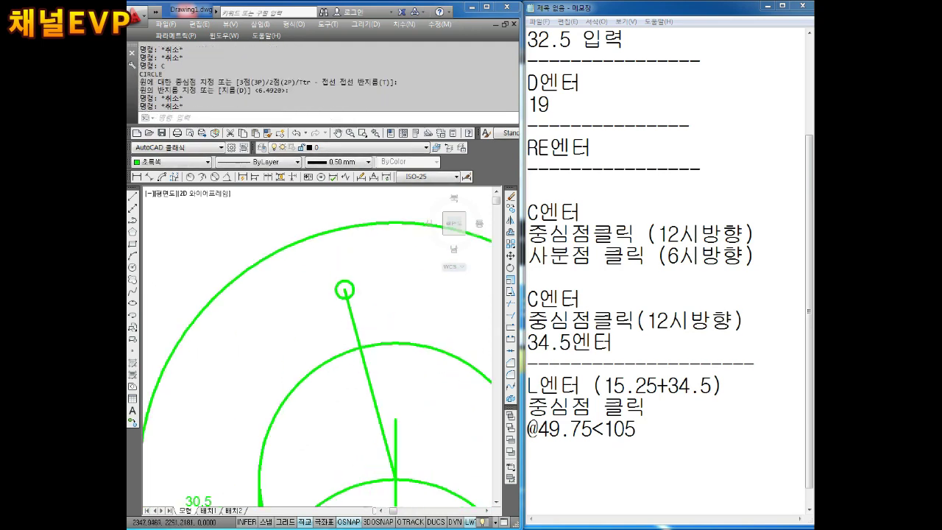
# Change the small marker circle's colour to Yellow.
pyautogui.scroll(2, 363, 296)
pyautogui.press('Escape')
pyautogui.press('Escape')
pyautogui.click(346, 275)
pyautogui.click(170, 162)
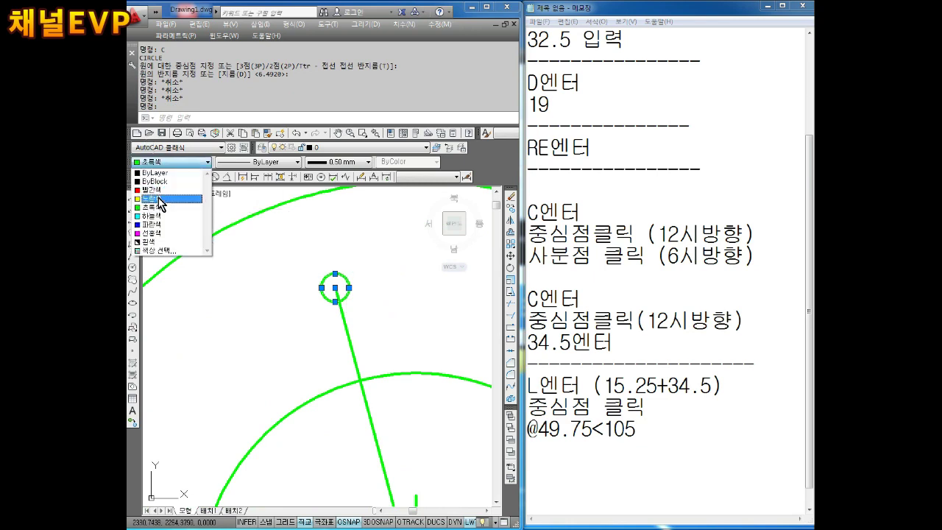
pyautogui.click(166, 201)
pyautogui.press('Escape')
pyautogui.press('Escape')
pyautogui.press('Escape')
pyautogui.scroll(-3, 327, 285)
pyautogui.scroll(-1, 324, 287)
# Log C엔터, 끝점 클릭, D엔터, 12.5엔터 below a divider in the Notepad notes.
pyautogui.click(585, 448)
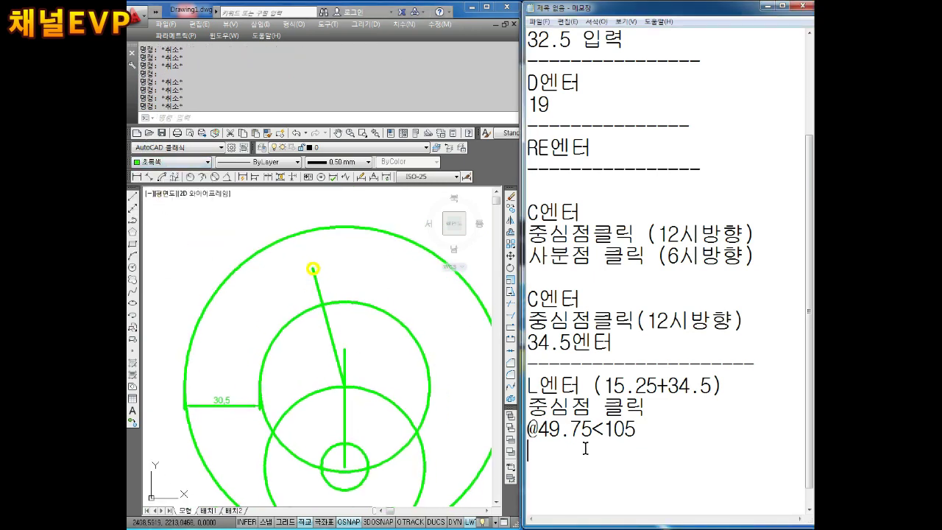
pyautogui.press('Return')
pyautogui.press('Return')
pyautogui.press('Return')
pyautogui.press('Return')
pyautogui.press('Return')
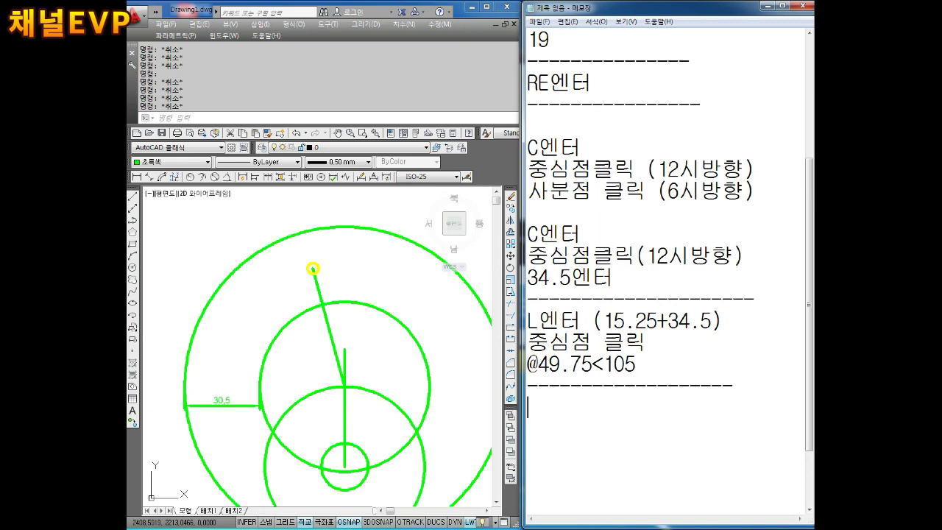
pyautogui.write('터')
pyautogui.press('Return')
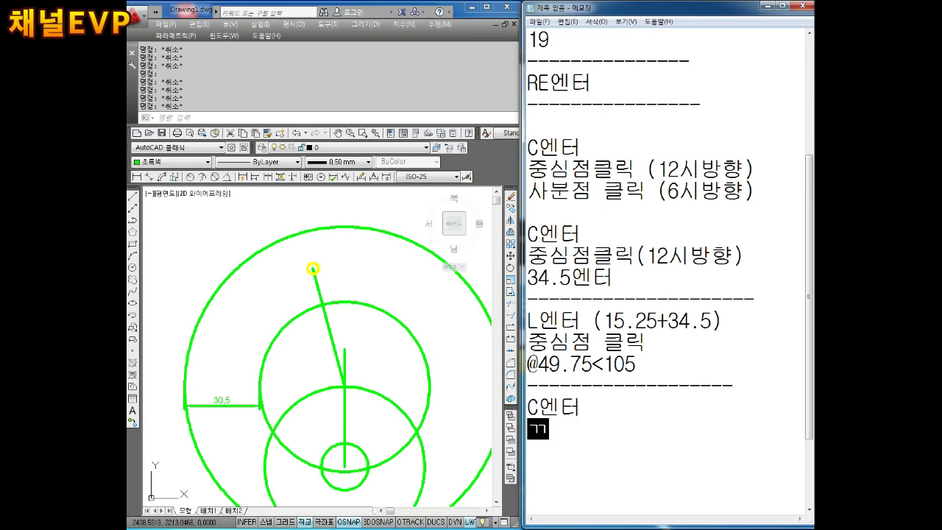
pyautogui.write('끝점 클릭')
pyautogui.press('Return')
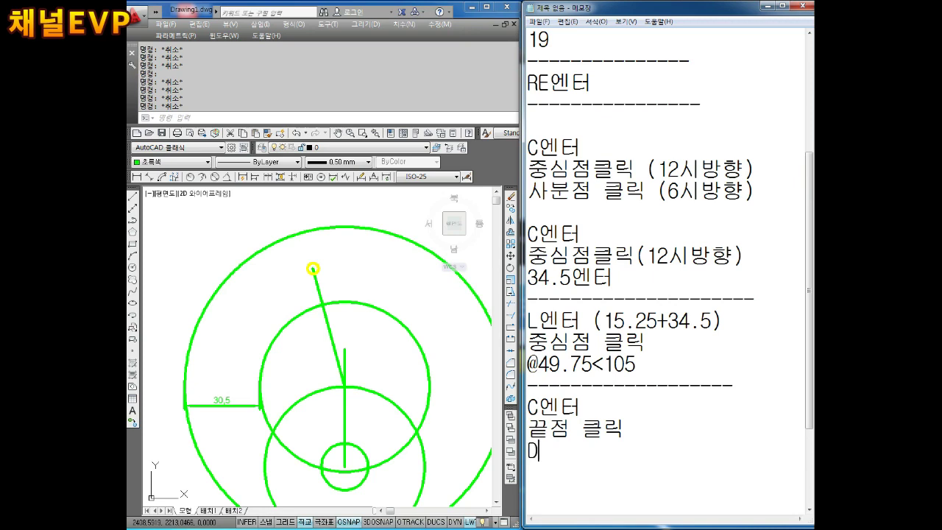
pyautogui.write('엔터')
pyautogui.press('Return')
pyautogui.write('12.5')
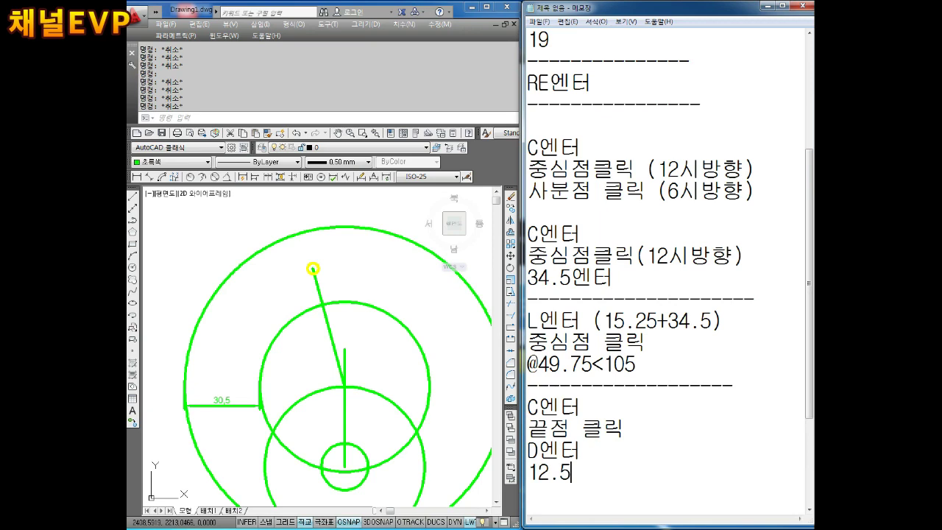
pyautogui.write('엔터')
pyautogui.press('Return')
pyautogui.press('Return')
pyautogui.press('Return')
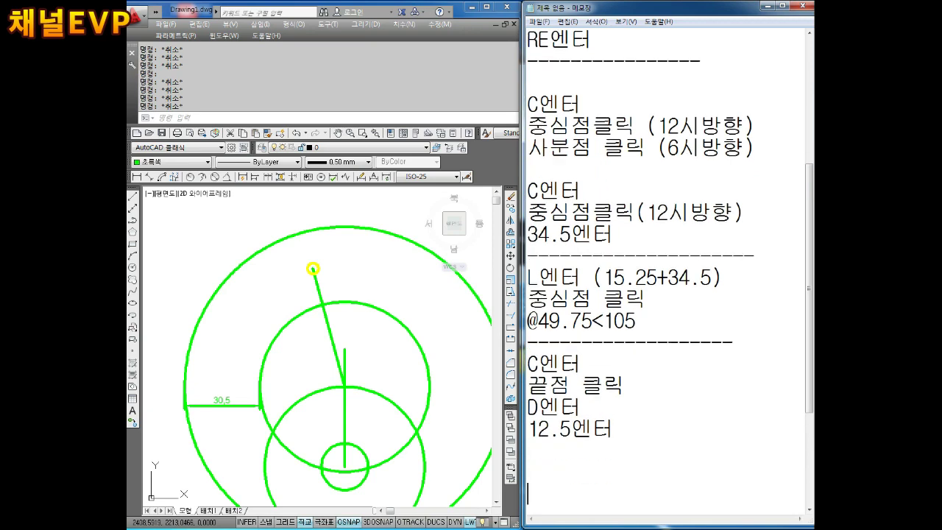
# Draw a 12.5-diameter circle centred on the slanted line's upper end.
pyautogui.click(389, 273)
pyautogui.scroll(3, 370, 267)
pyautogui.scroll(1, 317, 294)
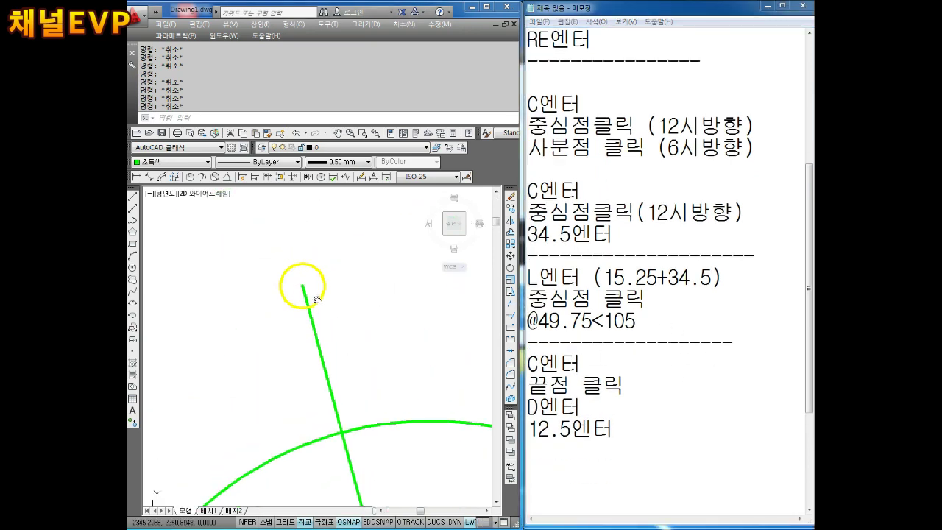
pyautogui.write('c')
pyautogui.press('Return')
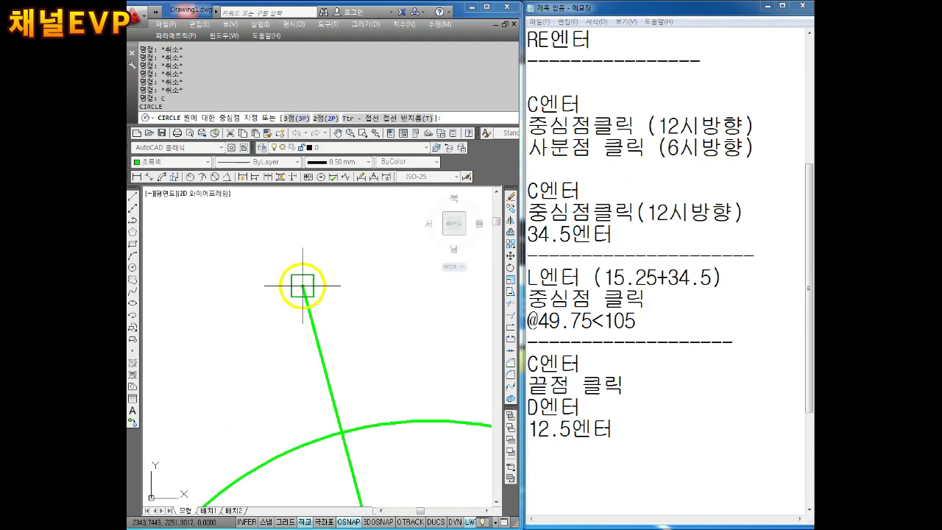
pyautogui.click(302, 284)
pyautogui.press('Return')
pyautogui.write('12.5')
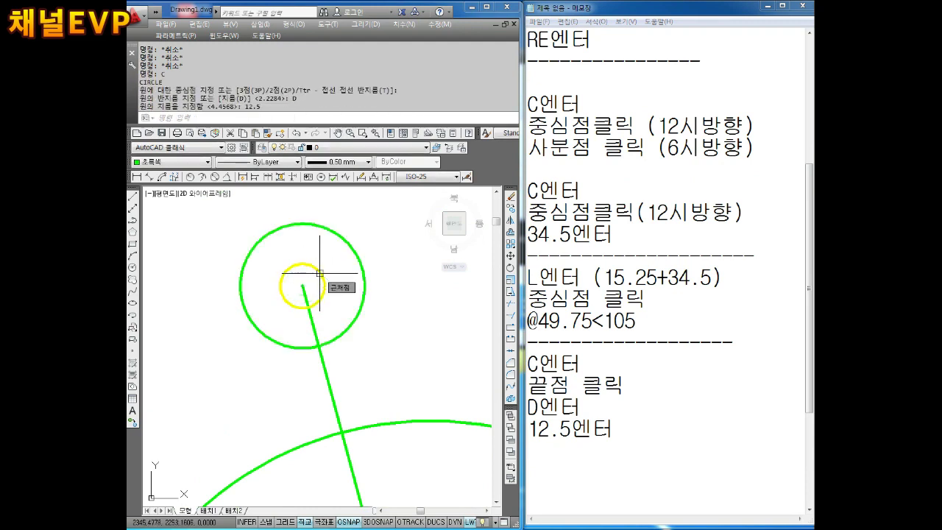
pyautogui.press('Return')
# Delete the yellow marker circle from the drawing.
pyautogui.press('Escape')
pyautogui.press('Escape')
pyautogui.click(318, 271)
pyautogui.press('Delete')
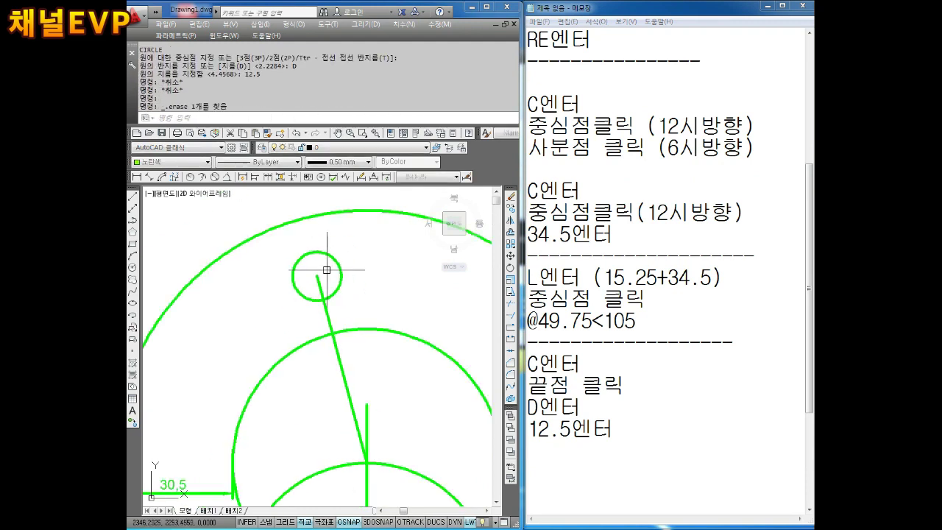
pyautogui.scroll(-4, 376, 315)
pyautogui.press('Escape')
pyautogui.press('Escape')
pyautogui.click(626, 427)
pyautogui.write('----------------')
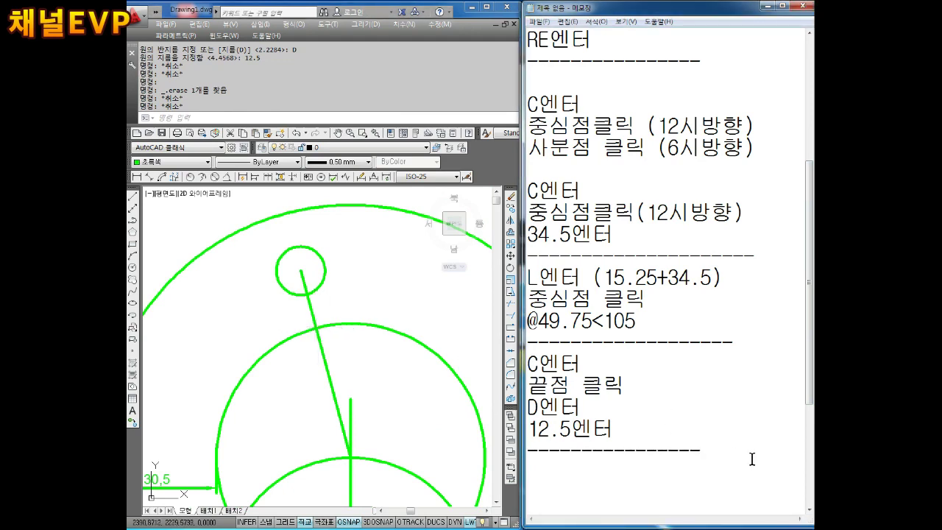
# Log C엔터, 끝점 클릭, 교차점클릭 in the Notepad notes.
pyautogui.write('엔터')
pyautogui.press('Return')
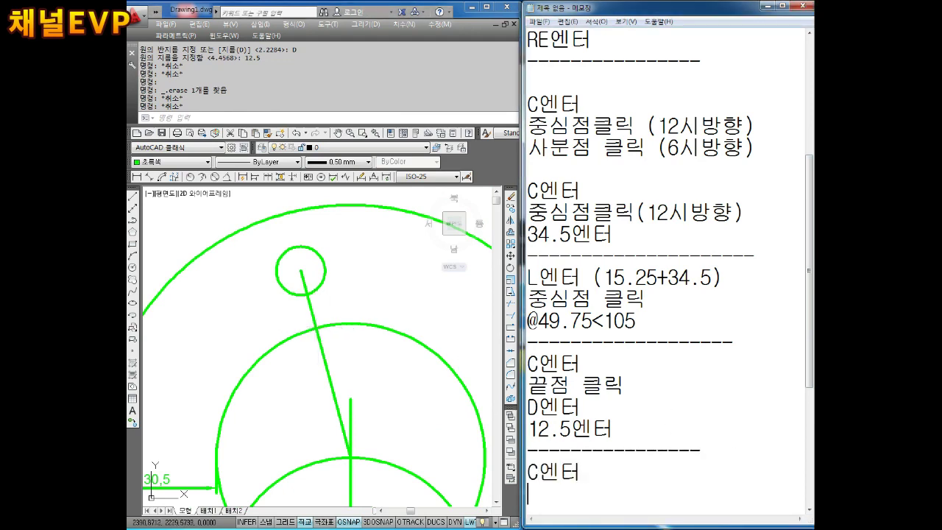
pyautogui.write('점 ')
pyautogui.write('클릭')
pyautogui.press('Return')
pyautogui.write('차')
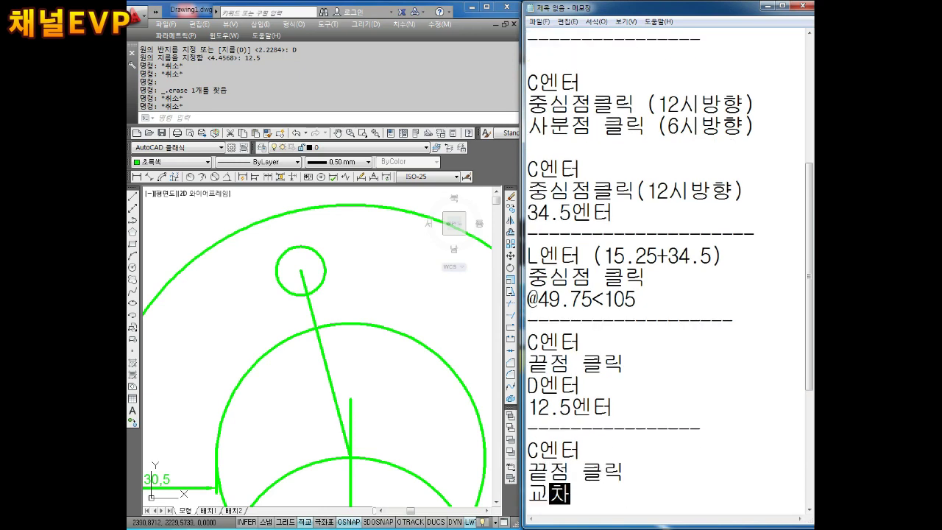
pyautogui.write('점클릭')
pyautogui.press('Return')
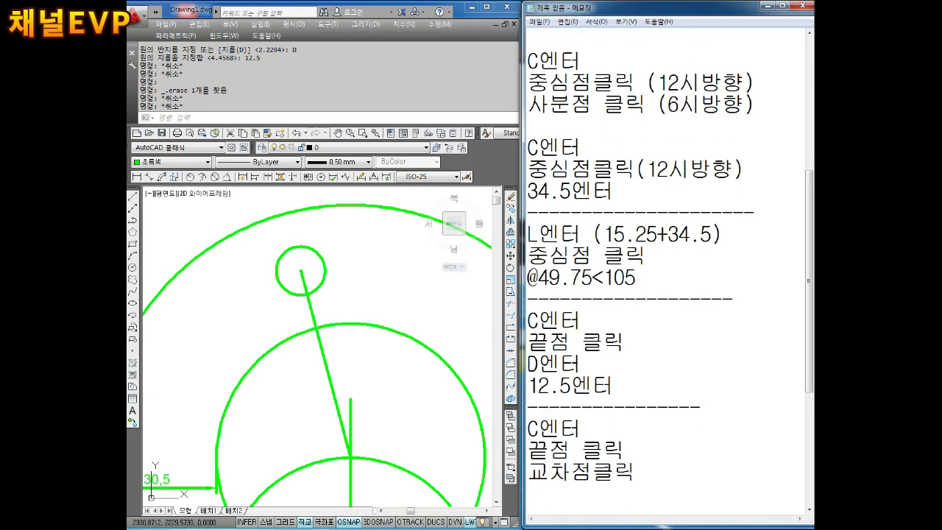
# Start a circle centred on the small circle's centre, then cancel it.
pyautogui.scroll(2, 318, 303)
pyautogui.scroll(1, 310, 308)
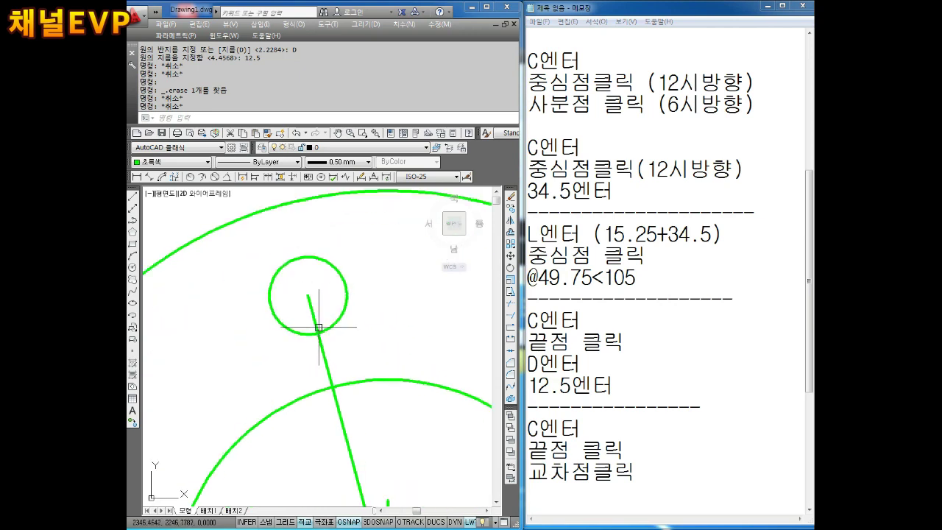
pyautogui.scroll(2, 302, 314)
pyautogui.scroll(-1, 301, 314)
pyautogui.scroll(-1, 307, 295)
pyautogui.press('Escape')
pyautogui.press('Escape')
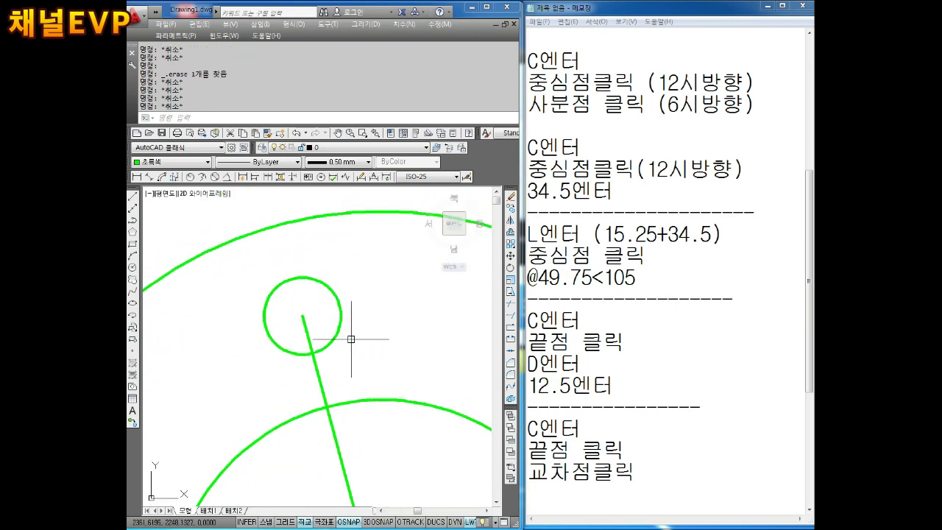
pyautogui.write('c')
pyautogui.press('Return')
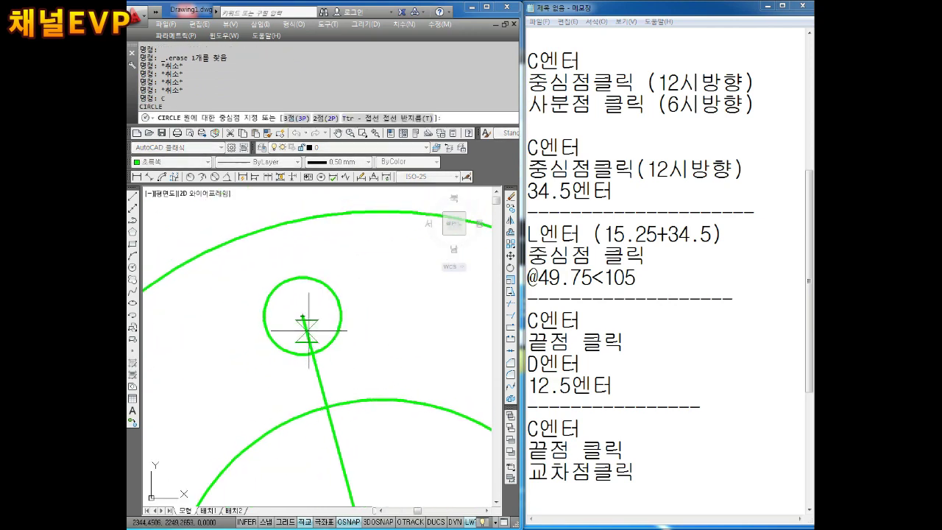
pyautogui.click(302, 317)
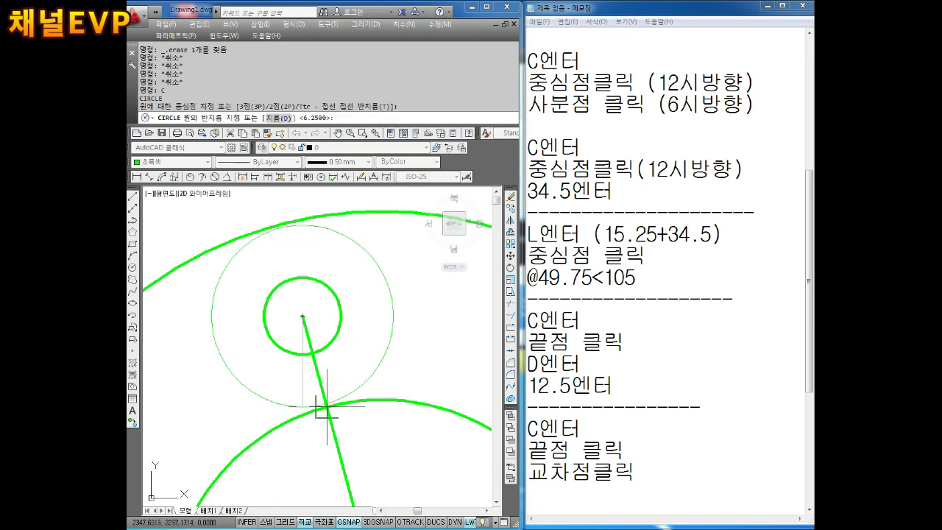
pyautogui.press('Escape')
# Erase the 30.5 dimension from the drawing.
pyautogui.scroll(-1, 421, 378)
pyautogui.scroll(-1, 399, 316)
pyautogui.scroll(-1, 397, 324)
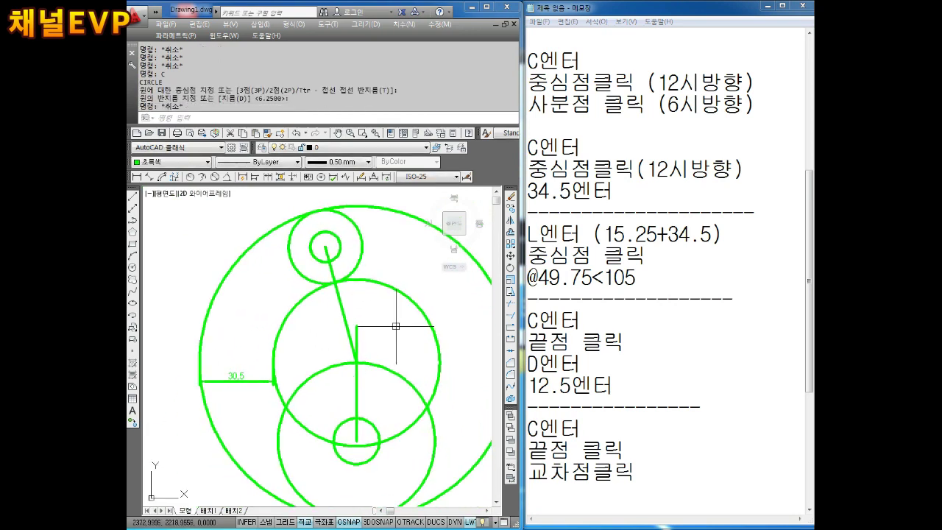
pyautogui.press('Escape')
pyautogui.click(241, 381)
pyautogui.click(242, 398)
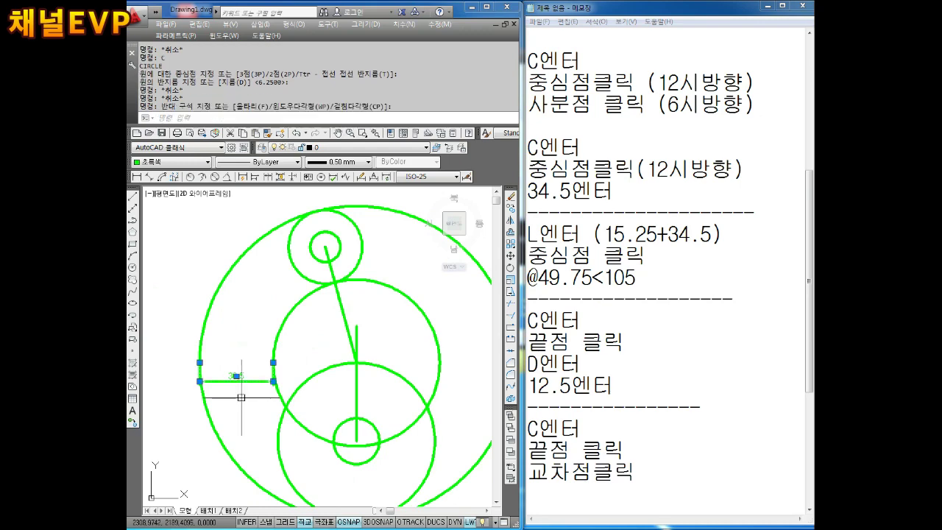
pyautogui.press('Delete')
pyautogui.scroll(-1, 306, 321)
pyautogui.scroll(1, 305, 321)
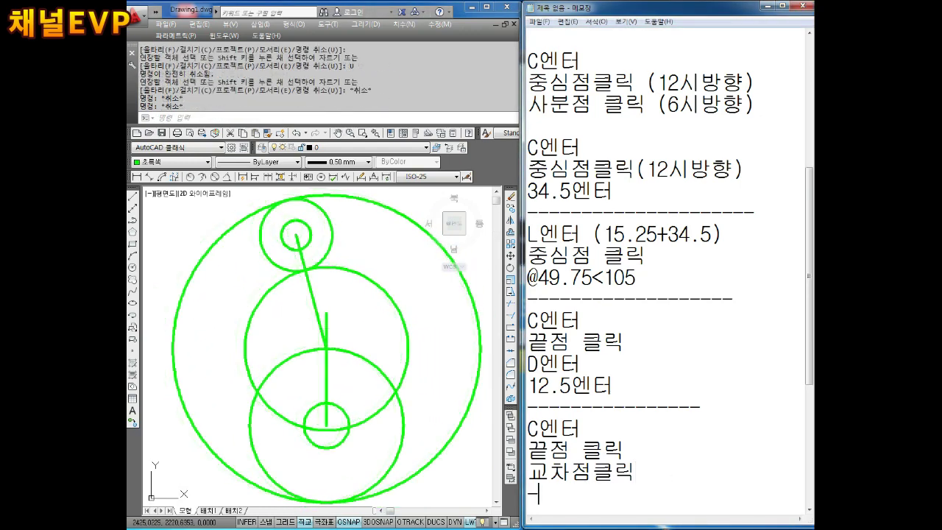
# Log TR엔터 and 엔터 in the Notepad notes.
pyautogui.press('Return')
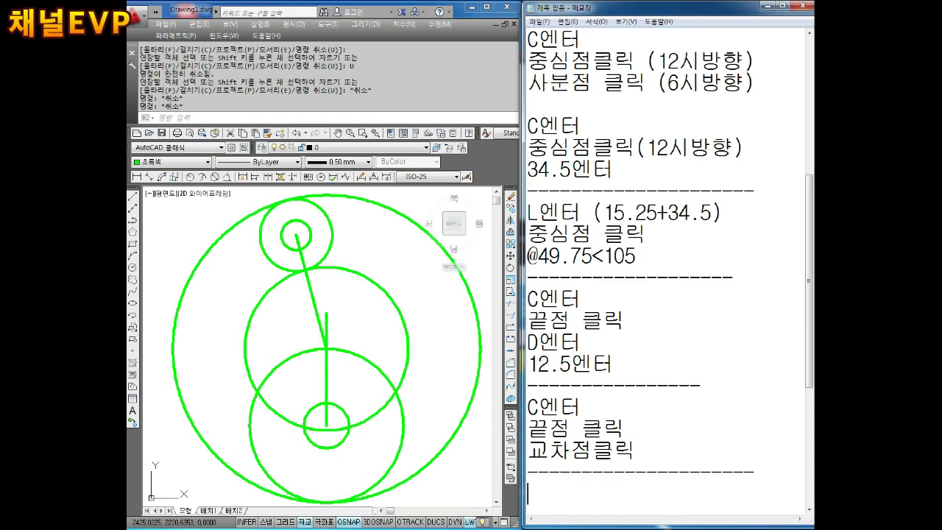
pyautogui.write('ㄱ')
pyautogui.write('엔터')
pyautogui.press('Return')
pyautogui.write('엔터')
pyautogui.press('Return')
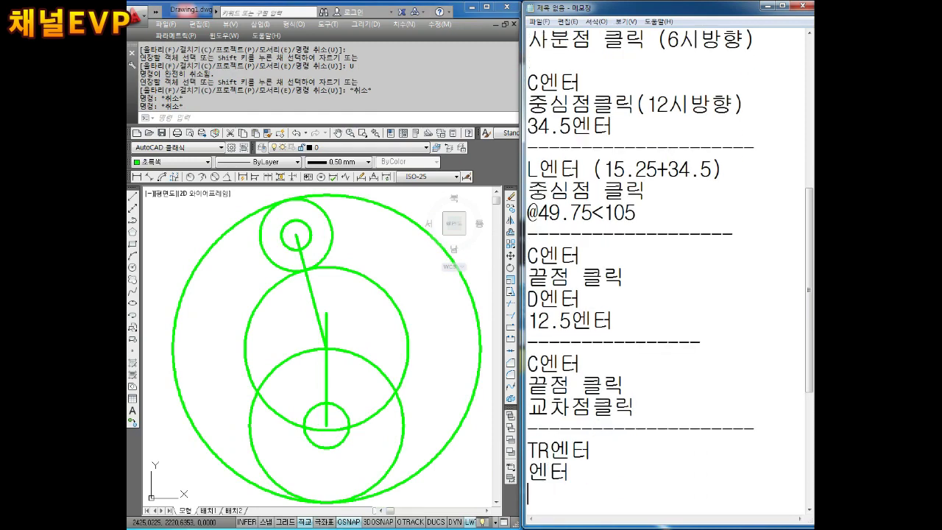
# Trim the outer, middle, top-small and large circle arcs into one hook outline.
pyautogui.click(329, 353)
pyautogui.press('Escape')
pyautogui.press('Escape')
pyautogui.write('TR')
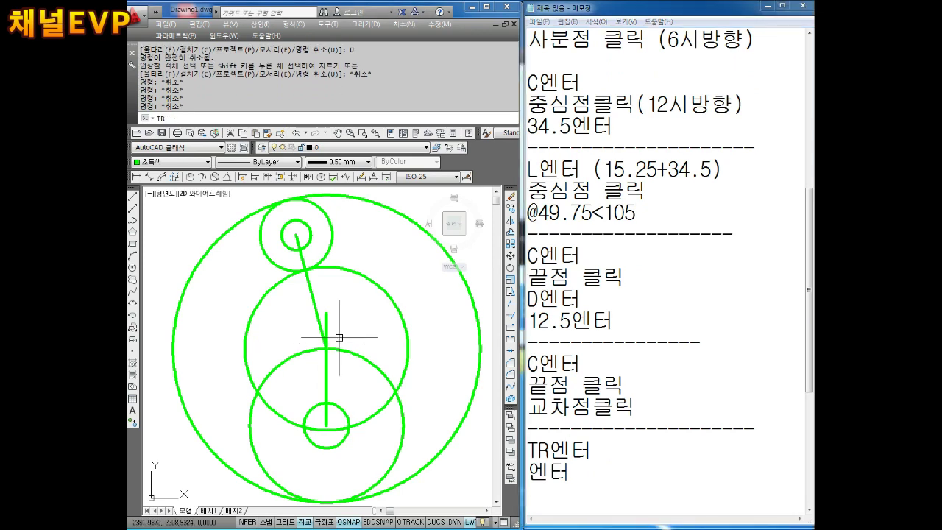
pyautogui.press('Return')
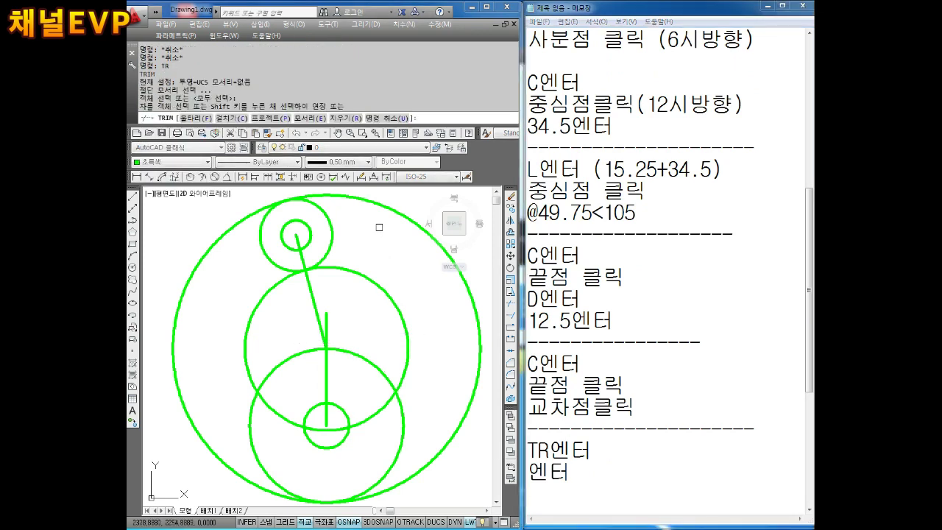
pyautogui.click(381, 209)
pyautogui.click(269, 261)
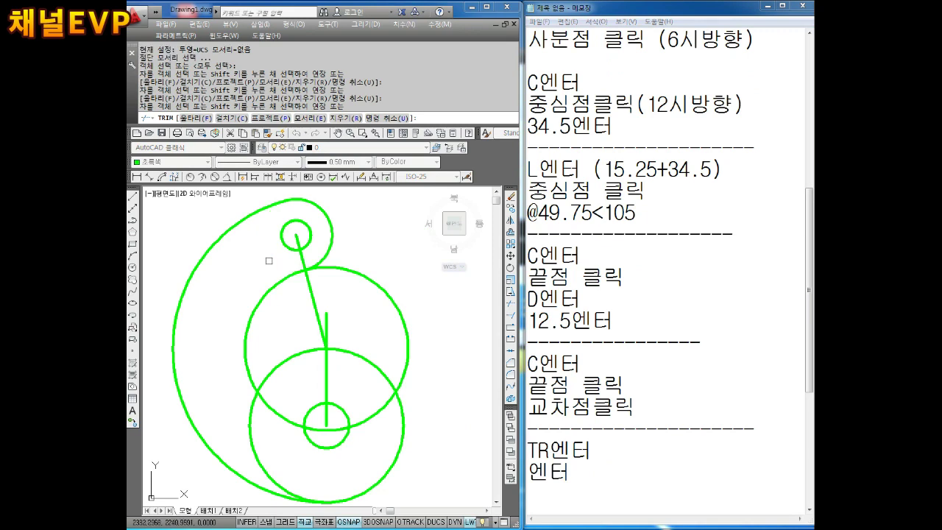
pyautogui.click(380, 295)
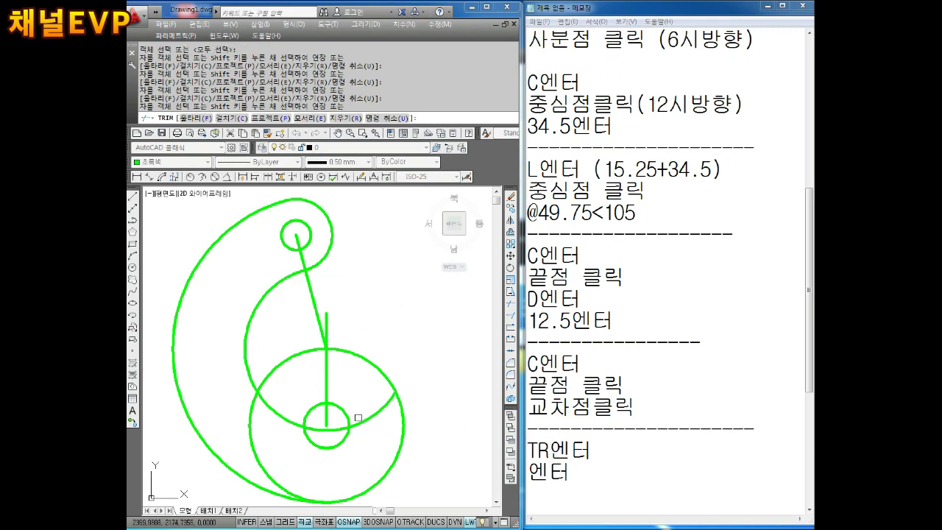
pyautogui.click(321, 427)
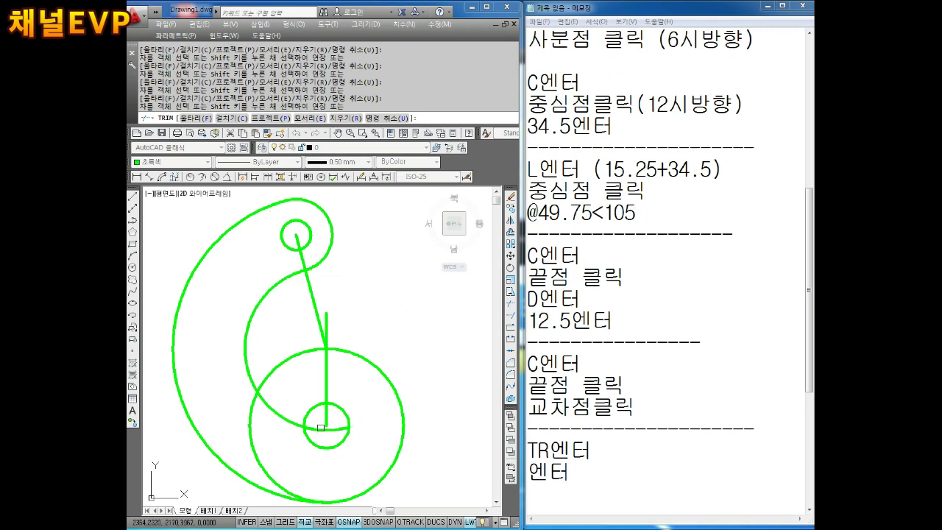
pyautogui.click(249, 404)
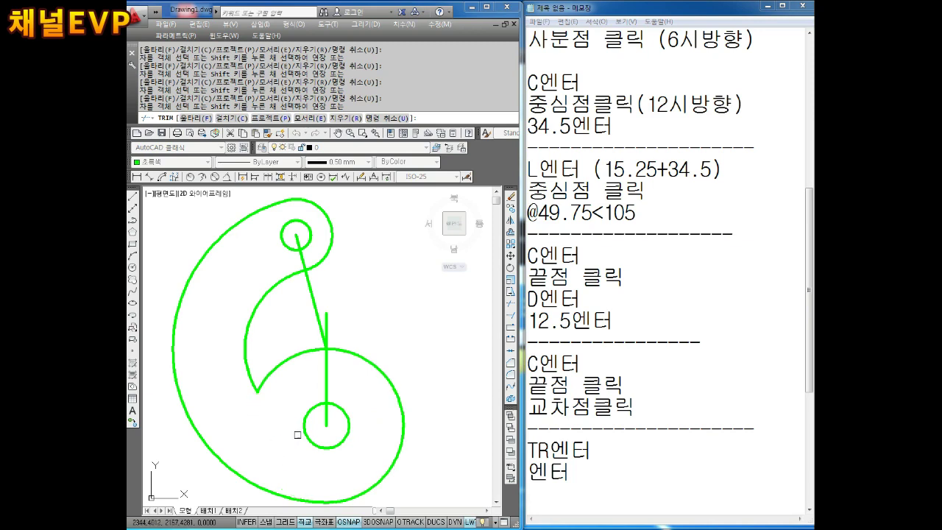
pyautogui.moveTo(298, 436); pyautogui.dragTo(338, 404, button='middle')
pyautogui.press('Escape')
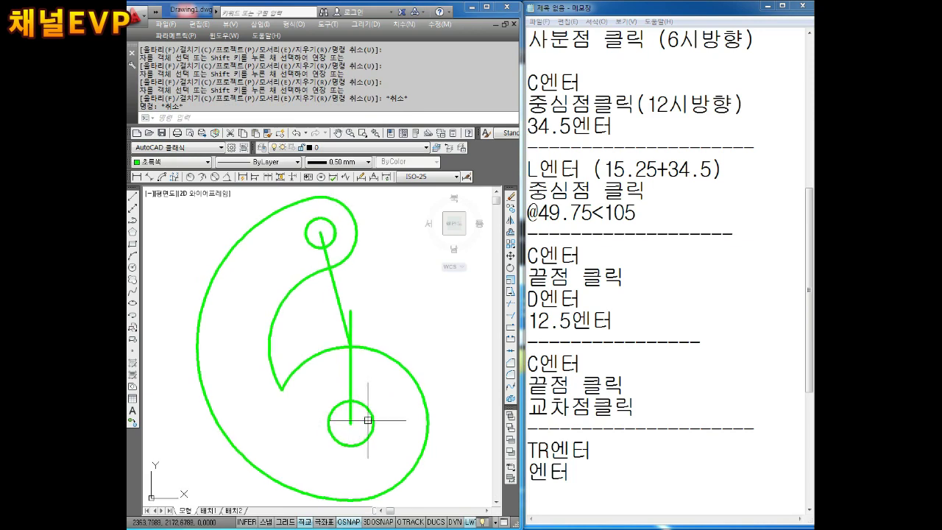
pyautogui.click(611, 472)
pyautogui.write('------------------')
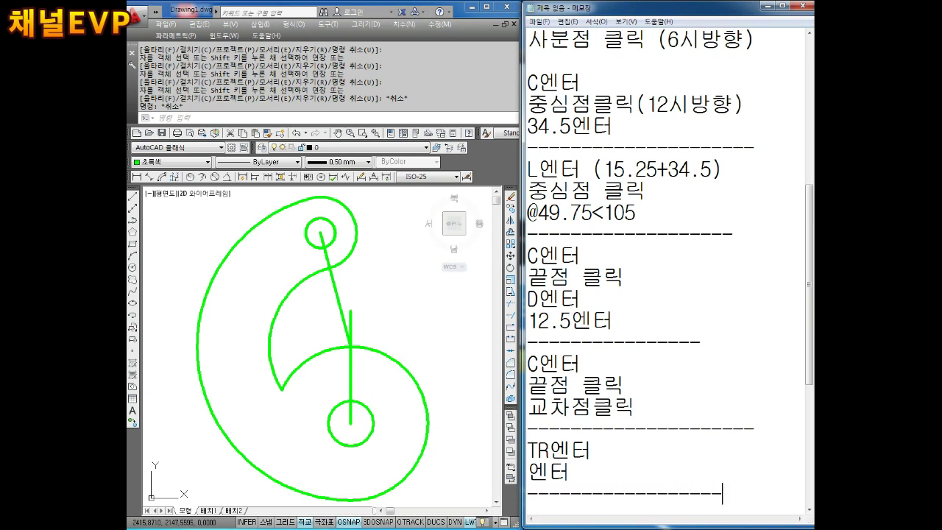
pyautogui.press('Return')
pyautogui.write('터')
pyautogui.press('Return')
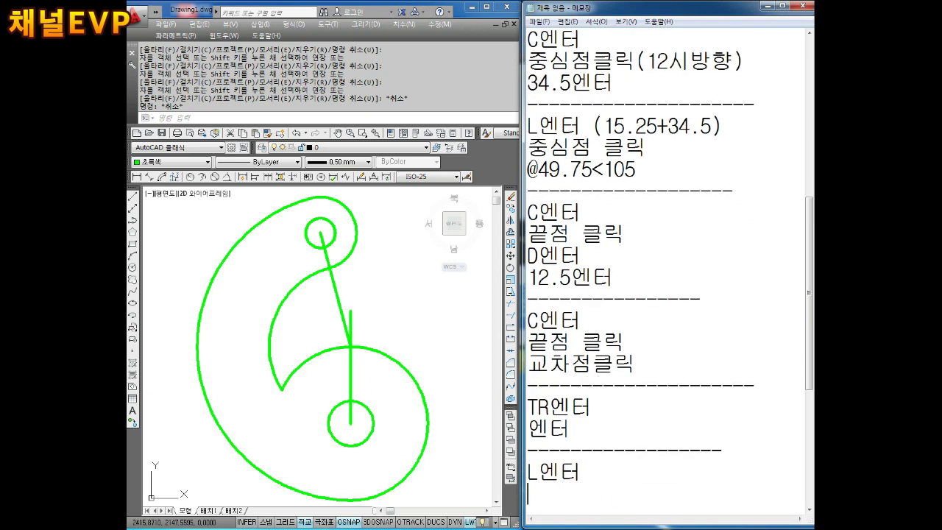
pyautogui.write('중심점 ')
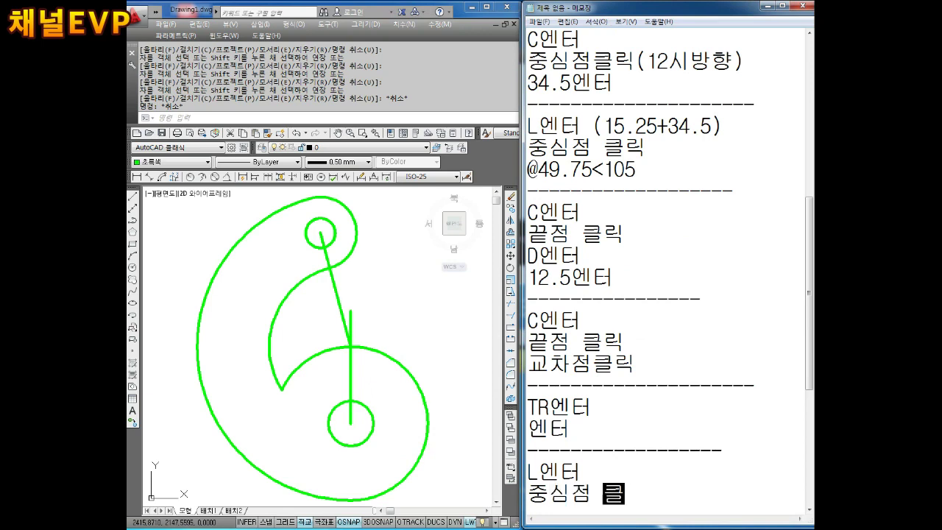
pyautogui.write('클릭')
pyautogui.press('Return')
pyautogui.write('@49.75<-120')
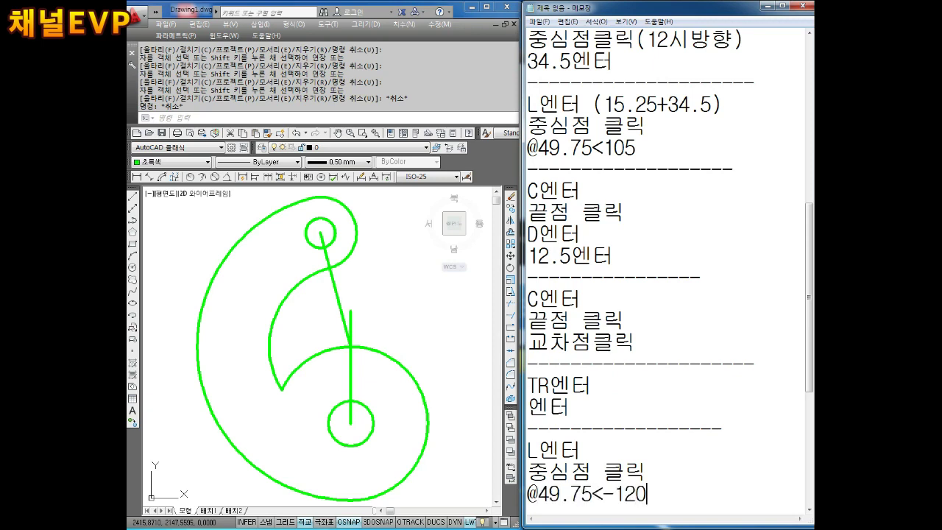
pyautogui.write('0')
pyautogui.press('Return')
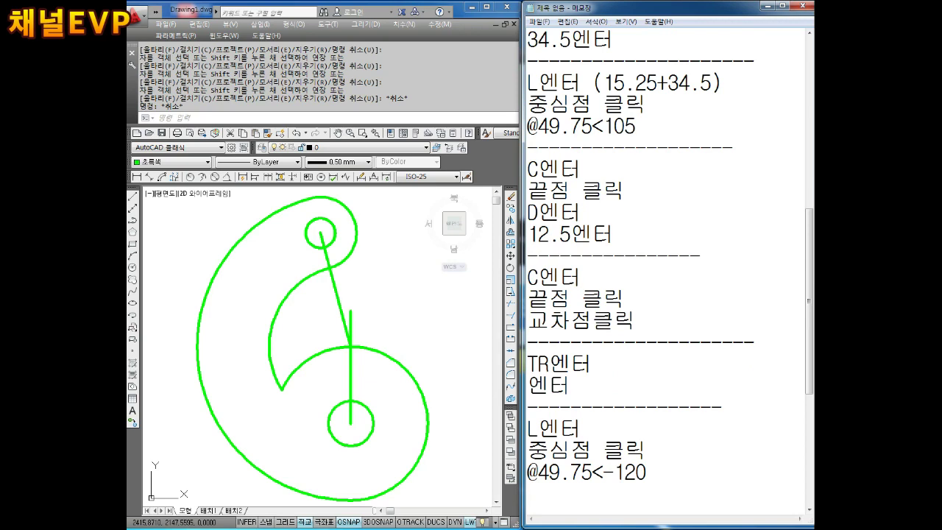
# Start the LINE command in AutoCAD with L.
pyautogui.click(302, 393)
pyautogui.press('Escape')
pyautogui.press('Escape')
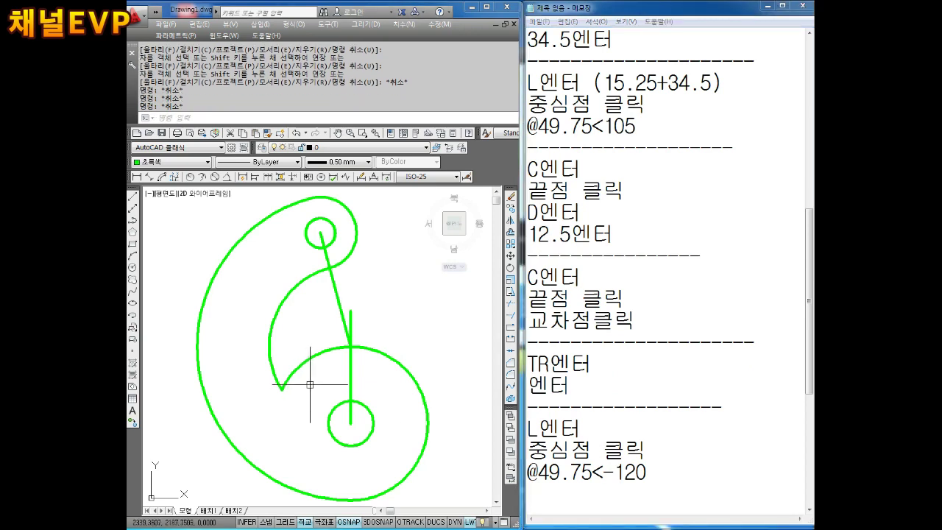
pyautogui.write('L')
pyautogui.press('Return')
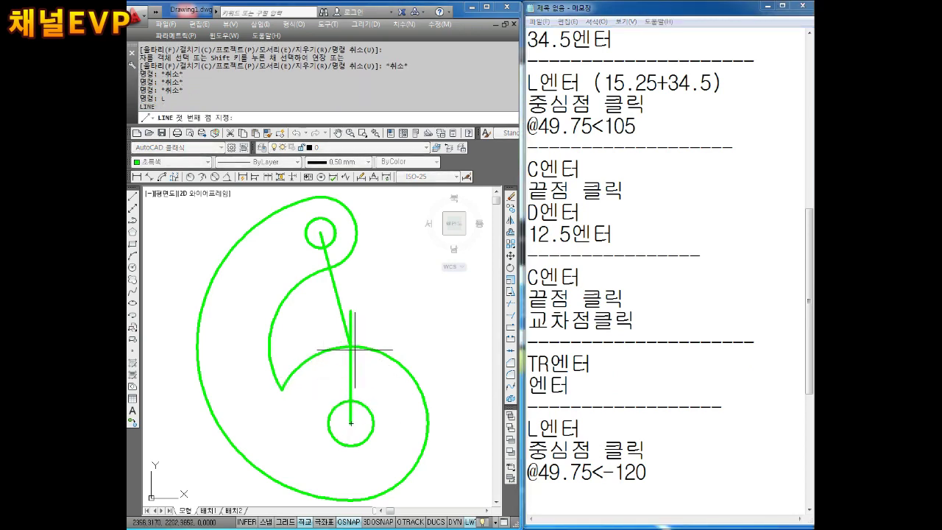
# Append (사분점12시방향) to the 중심점 클릭 line in the notes.
pyautogui.click(661, 445)
pyautogui.write('(사븠')
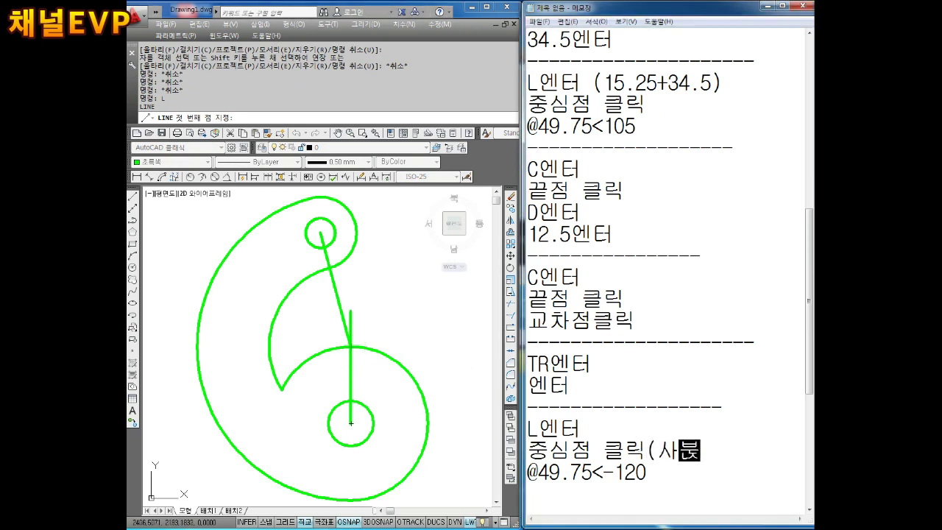
pyautogui.write('점12시')
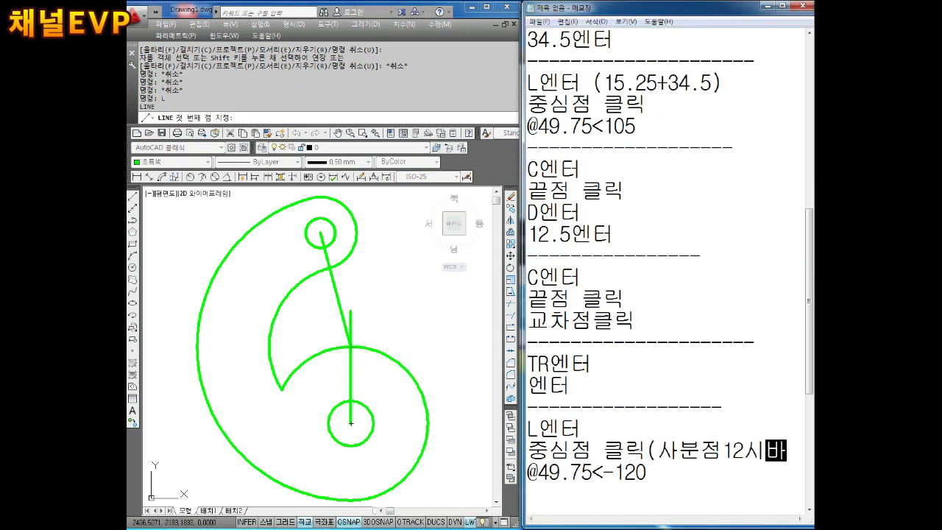
pyautogui.write('방향)')
pyautogui.press('Down')
pyautogui.press('Home')
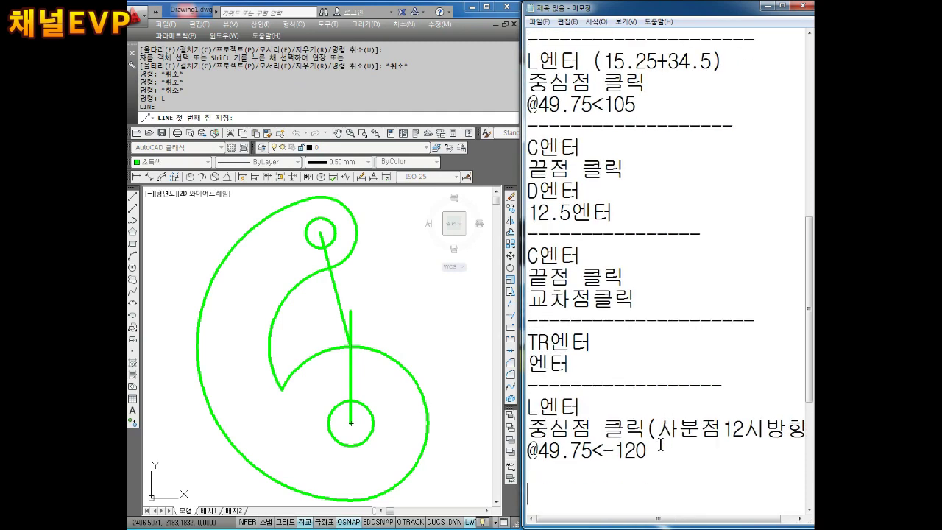